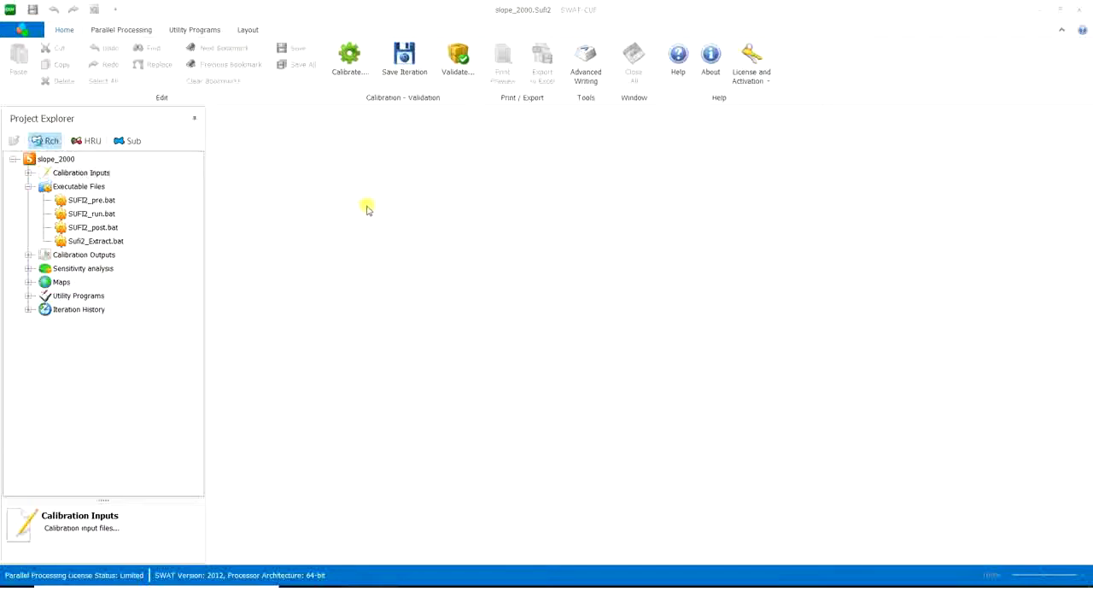
- Open Par_inf.txt from Calibration Inputs and view it as plain text
{"action": "left_click", "coordinate": [28, 175]}
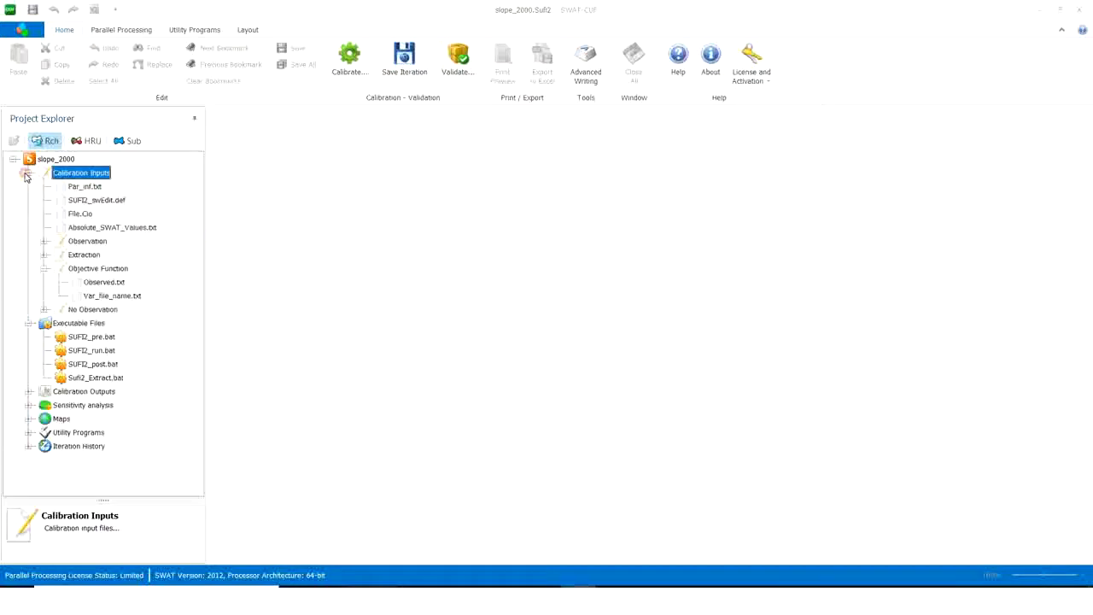
{"action": "left_click", "coordinate": [78, 186]}
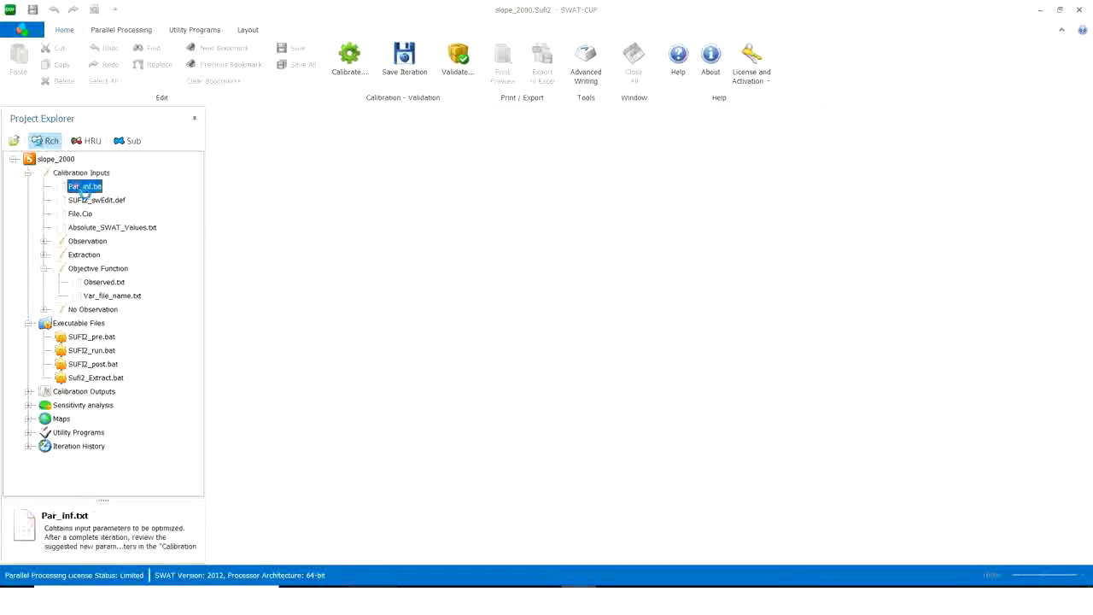
{"action": "double_click", "coordinate": [83, 188]}
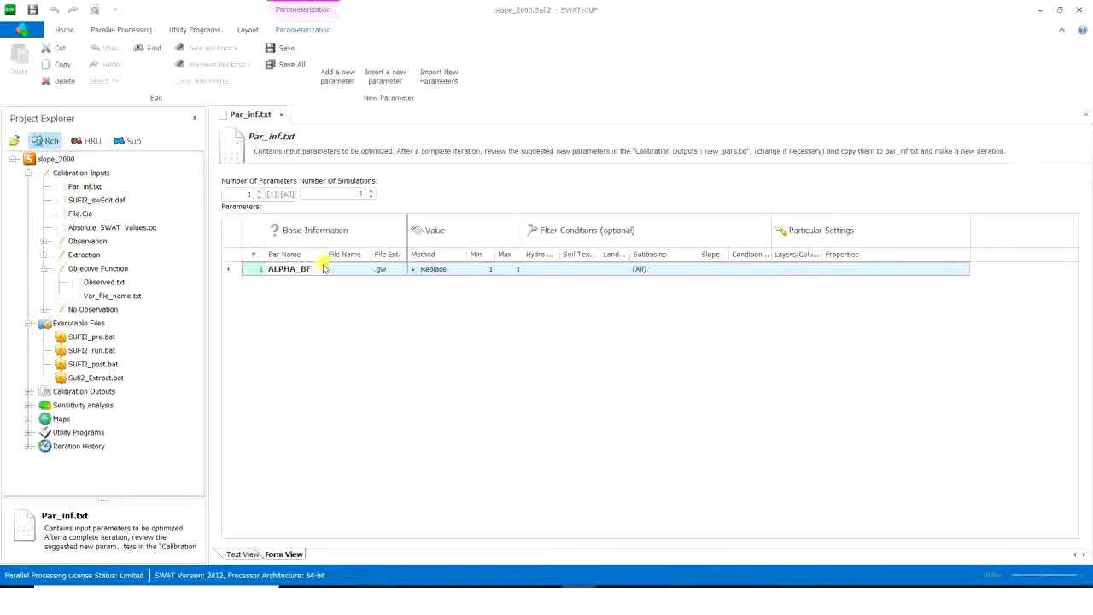
{"action": "left_click", "coordinate": [230, 558]}
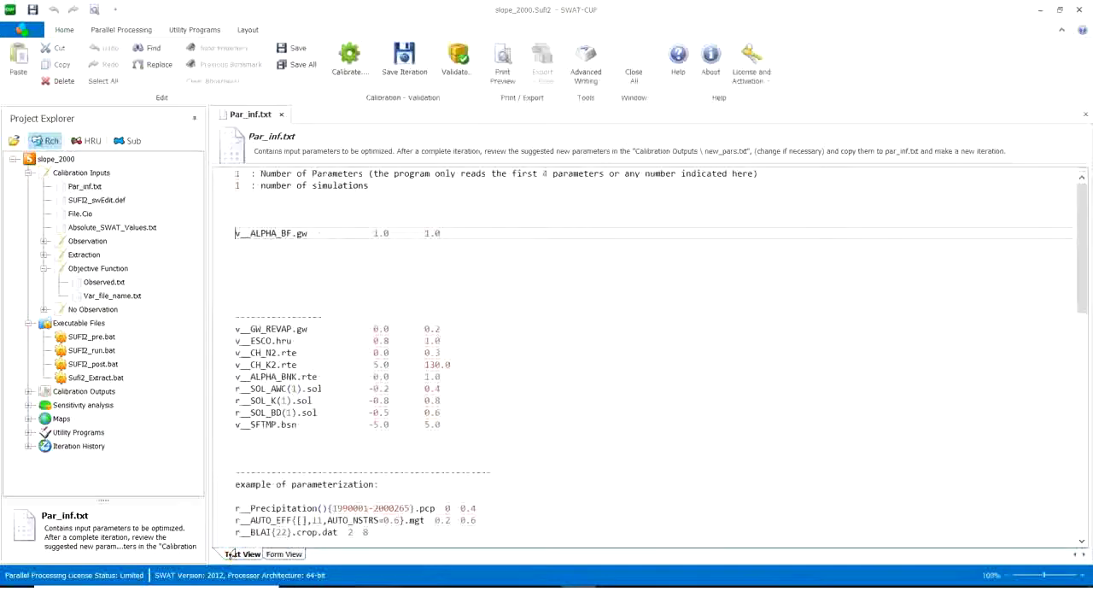
{"action": "left_click_drag", "start_coordinate": [446, 427], "coordinate": [236, 329]}
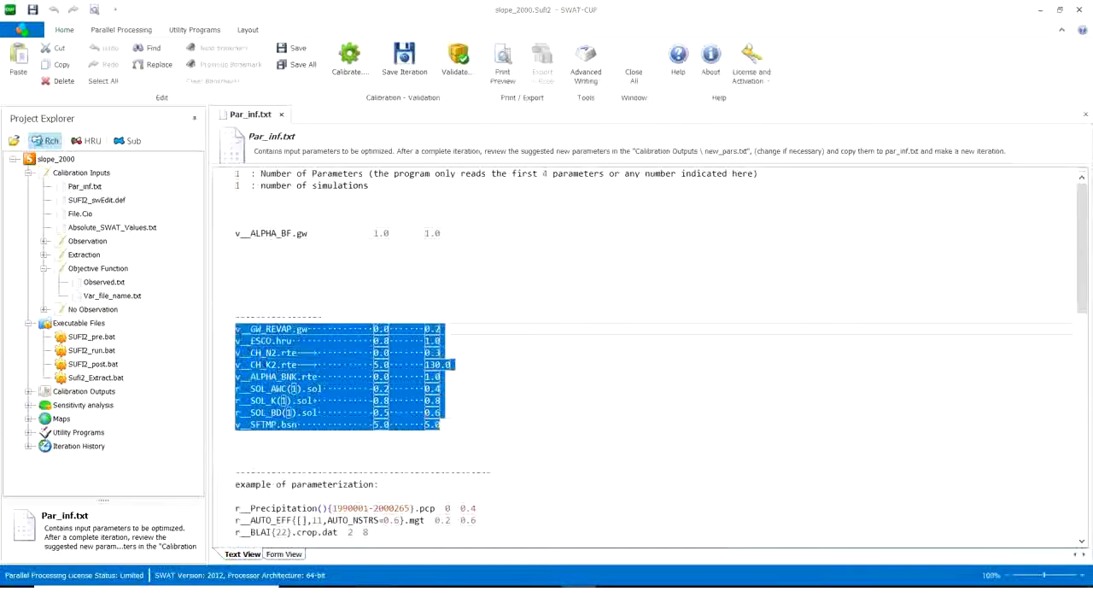
{"action": "left_click", "coordinate": [271, 555]}
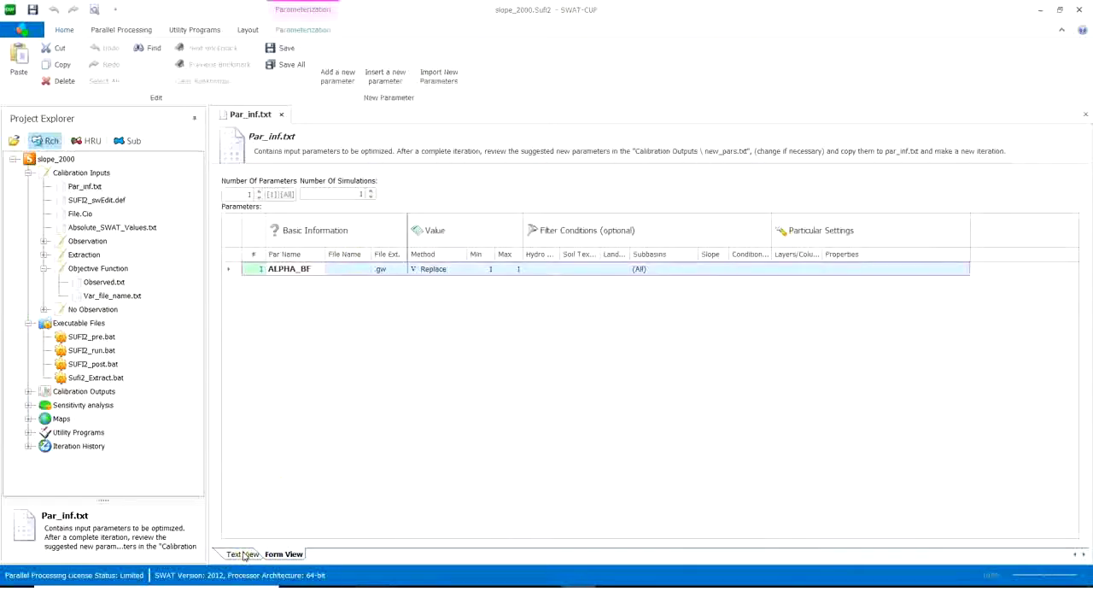
{"action": "left_click", "coordinate": [244, 554]}
- Paste the sample parameters below ALPHA_BF, then delete them so only ALPHA_BF remains
{"action": "left_click", "coordinate": [287, 281]}
{"action": "left_click", "coordinate": [413, 247]}
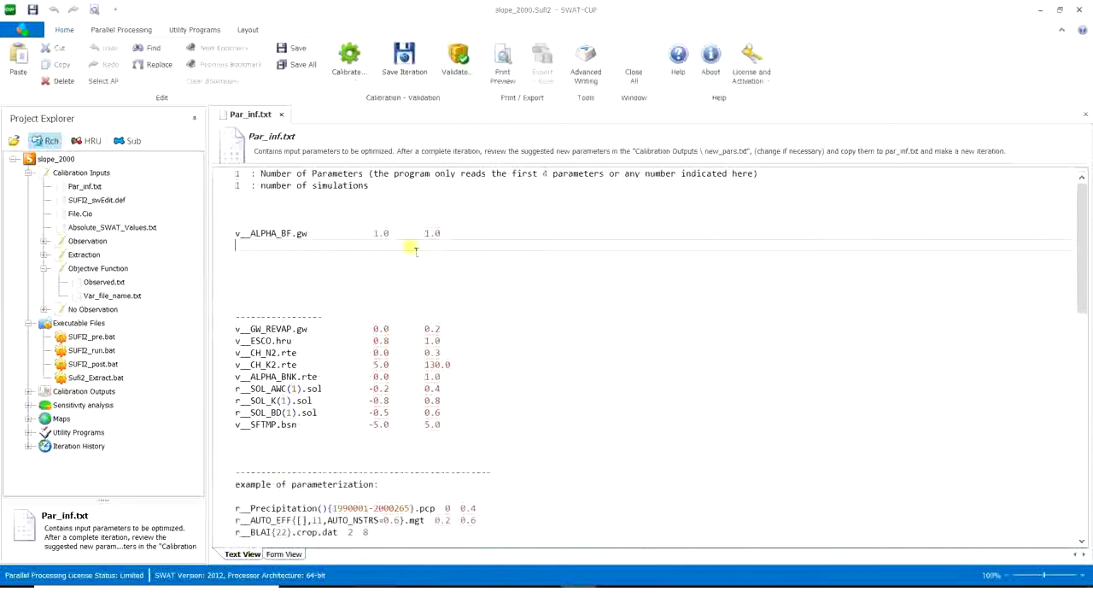
{"action": "type", "text": "v__GW_REVAP.gw 0.0 0.2 v__ESCO.hru 0.8 1.0 v__CH_N2.rte 0.0 0.3 v__CH_K2.rte 5.0 130.0 v__ALPHA_BNK.rte 0.0 1.0 r__SOL_AWC(1).sol -0.2 0.4 r__SOL_K(1).sol -0.8 0.8 r__SOL_BD(1).sol -0.5 0.6 v__SFTMP.bsn -5.0 5.0"}
{"action": "left_click", "coordinate": [301, 292]}
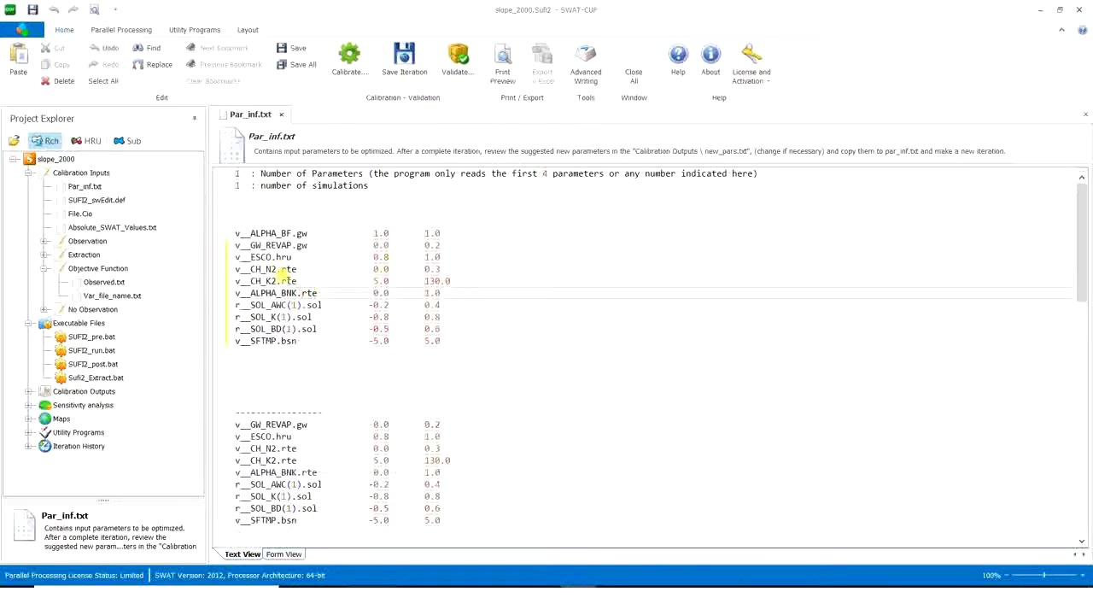
{"action": "left_click", "coordinate": [289, 280]}
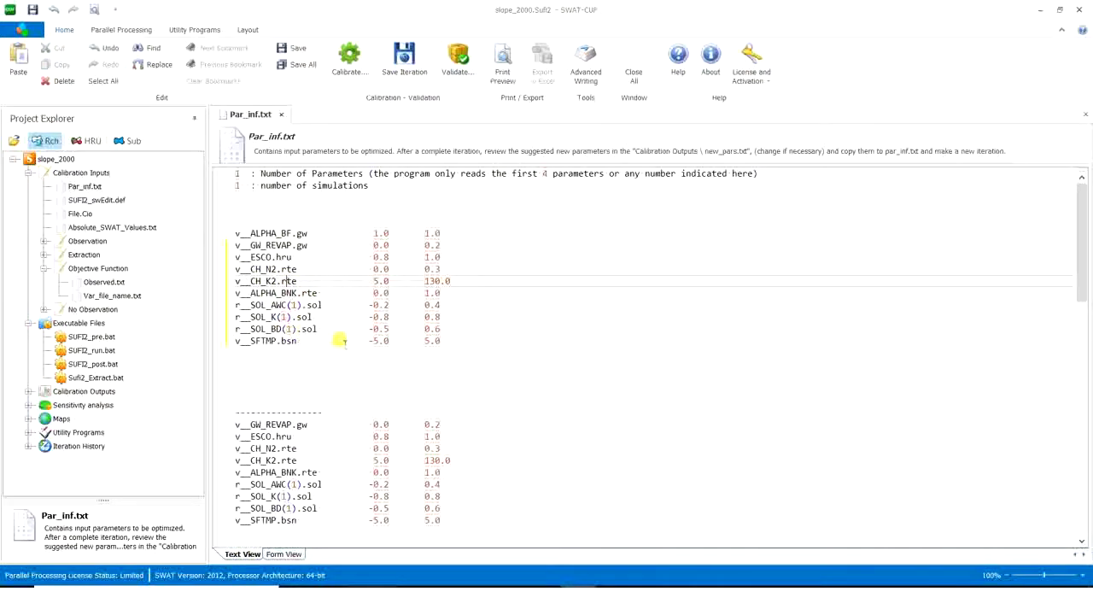
{"action": "left_click_drag", "start_coordinate": [442, 340], "coordinate": [226, 254]}
{"action": "key", "text": "Delete"}
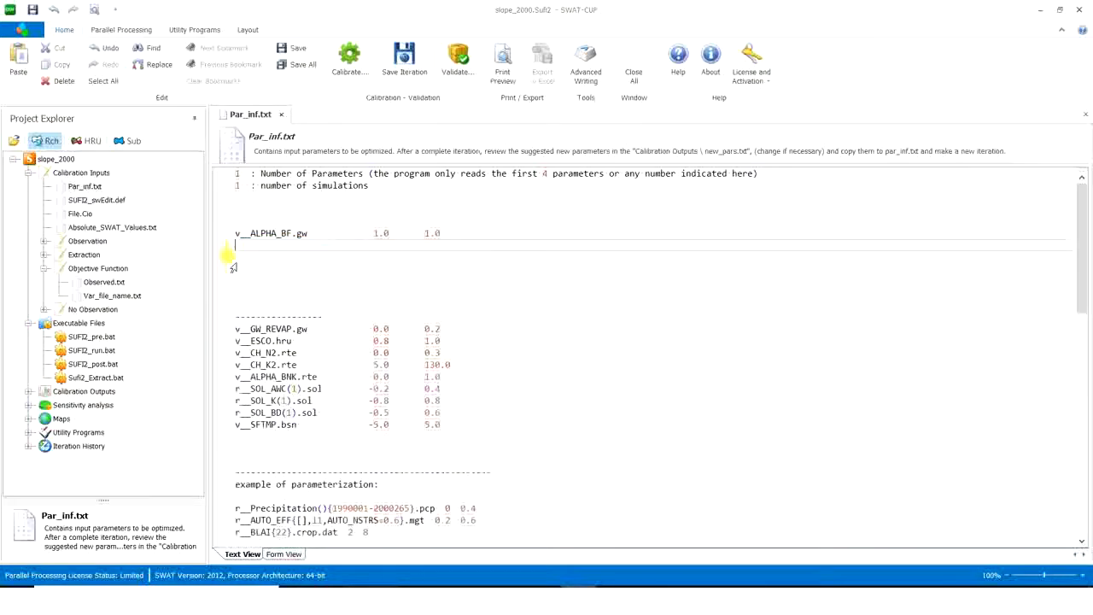
- Check the ALPHA_BF line's minimum and maximum values of 1.0 and 1.0
{"action": "left_click", "coordinate": [297, 233]}
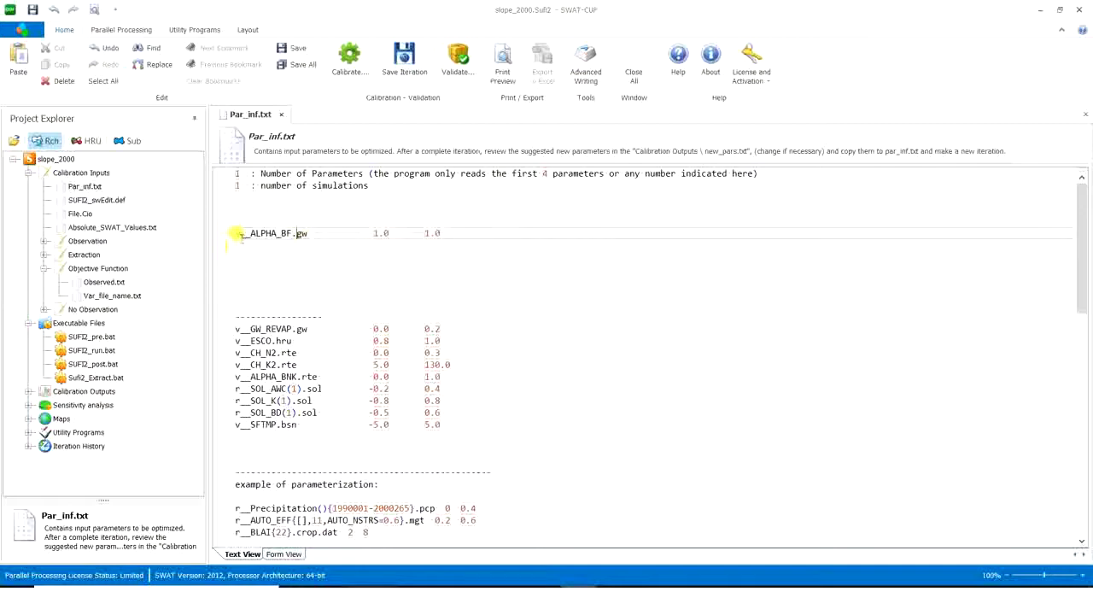
{"action": "left_click_drag", "start_coordinate": [240, 235], "coordinate": [469, 239]}
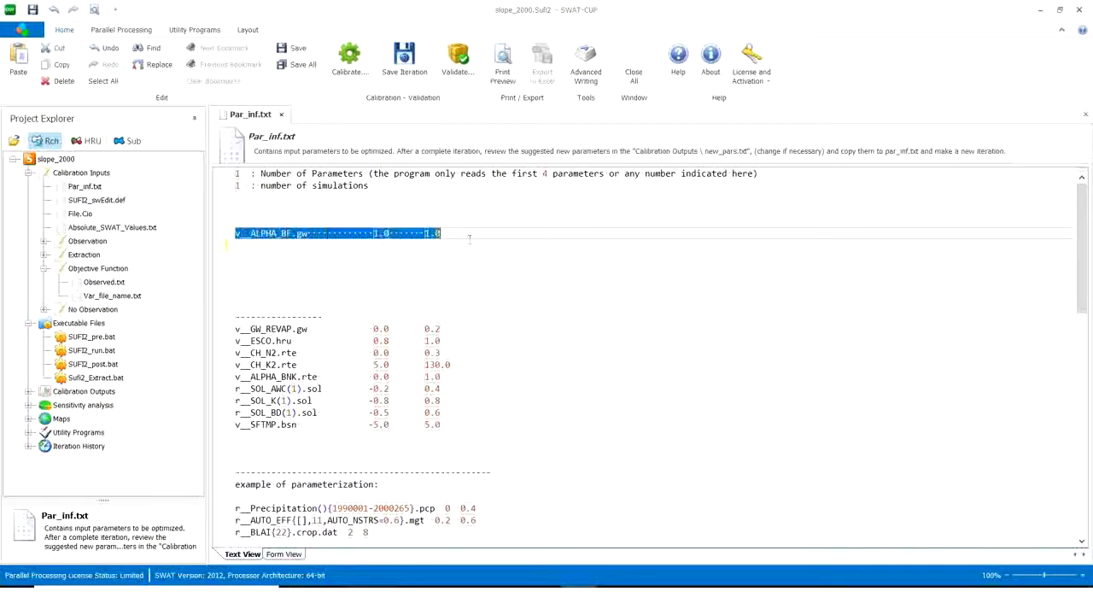
{"action": "left_click_drag", "start_coordinate": [290, 234], "coordinate": [377, 247]}
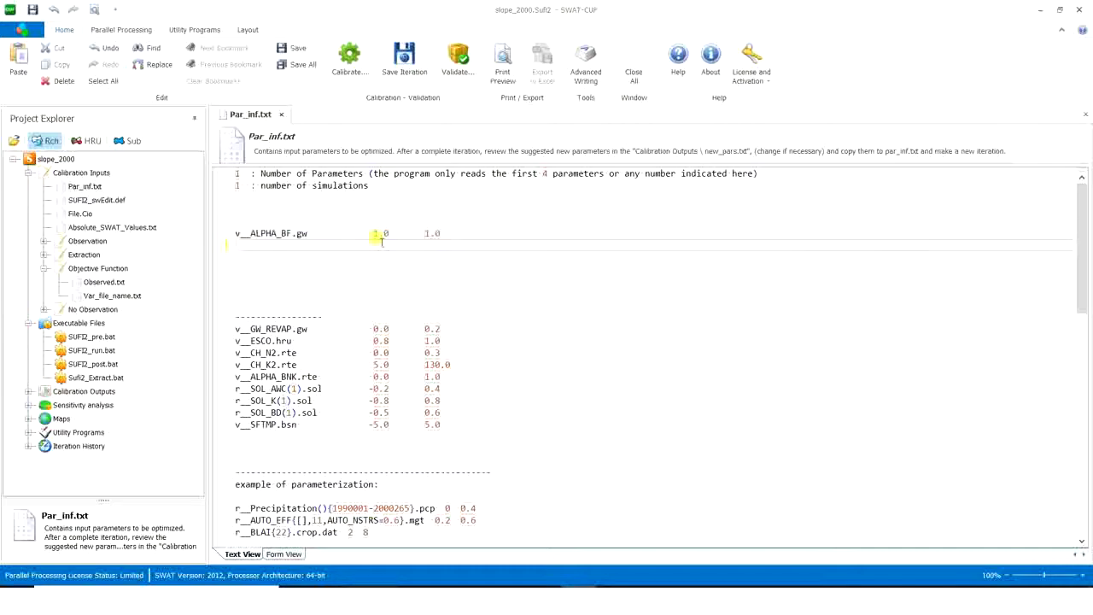
{"action": "double_click", "coordinate": [381, 234]}
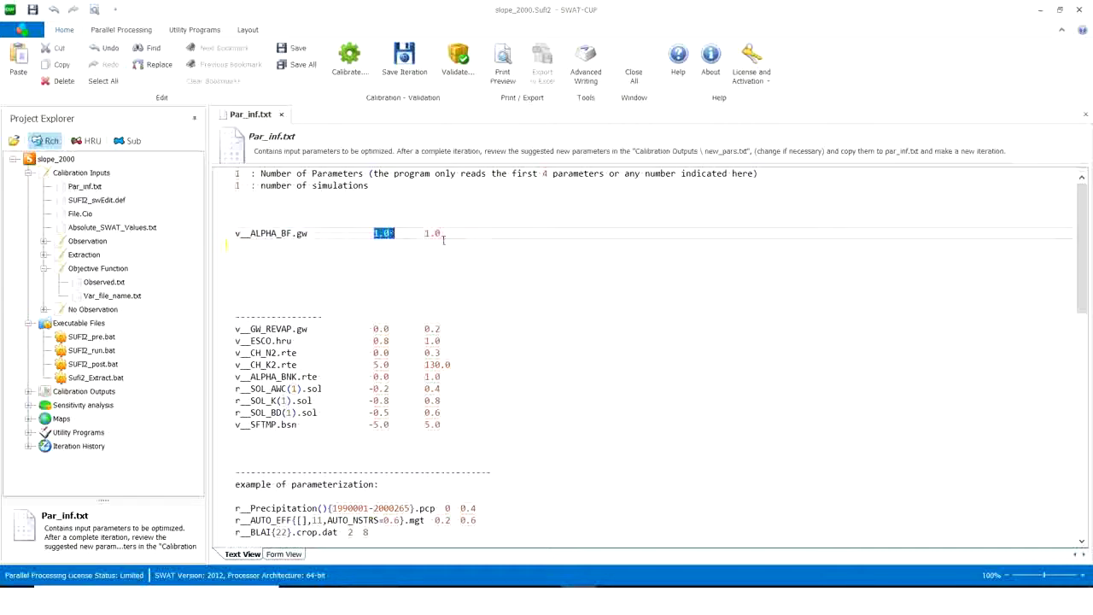
{"action": "double_click", "coordinate": [431, 234]}
{"action": "left_click", "coordinate": [390, 237]}
{"action": "key", "text": "Left"}
{"action": "key", "text": "Left"}
{"action": "key", "text": "Left"}
- Open SUFI2_swEdit.def, Par_inf.txt, File.Cio and Absolute_SWAT_Values.txt for review
{"action": "double_click", "coordinate": [82, 202]}
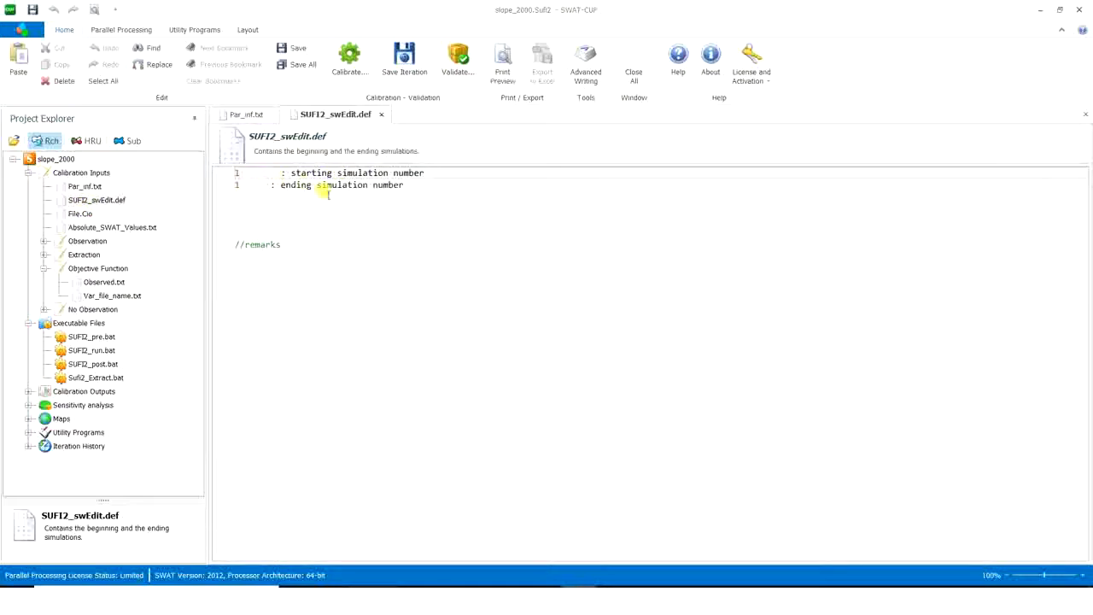
{"action": "double_click", "coordinate": [77, 187]}
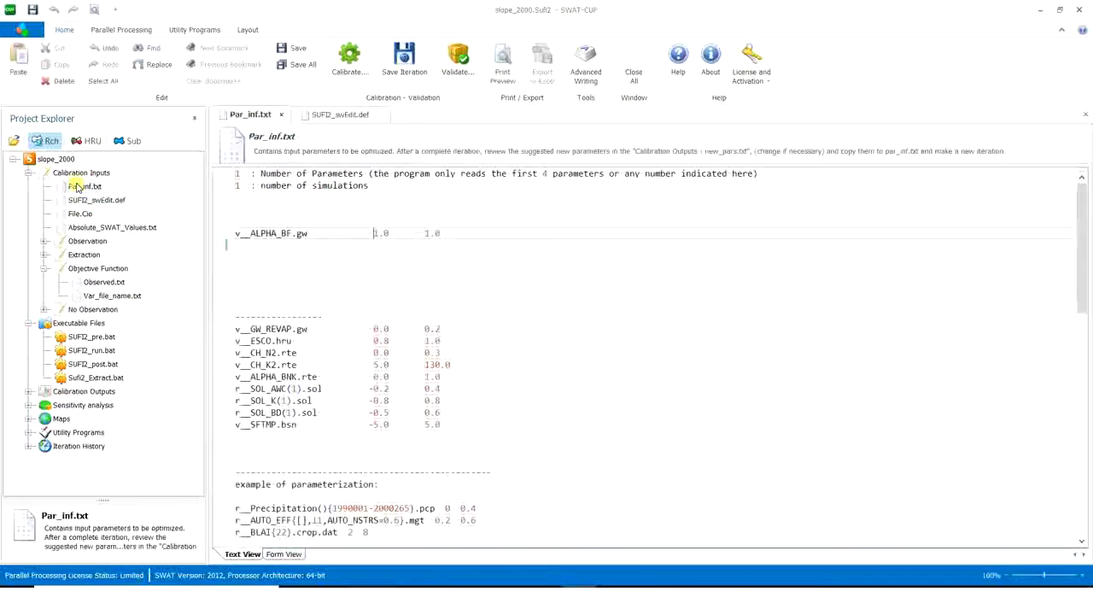
{"action": "left_click", "coordinate": [80, 213]}
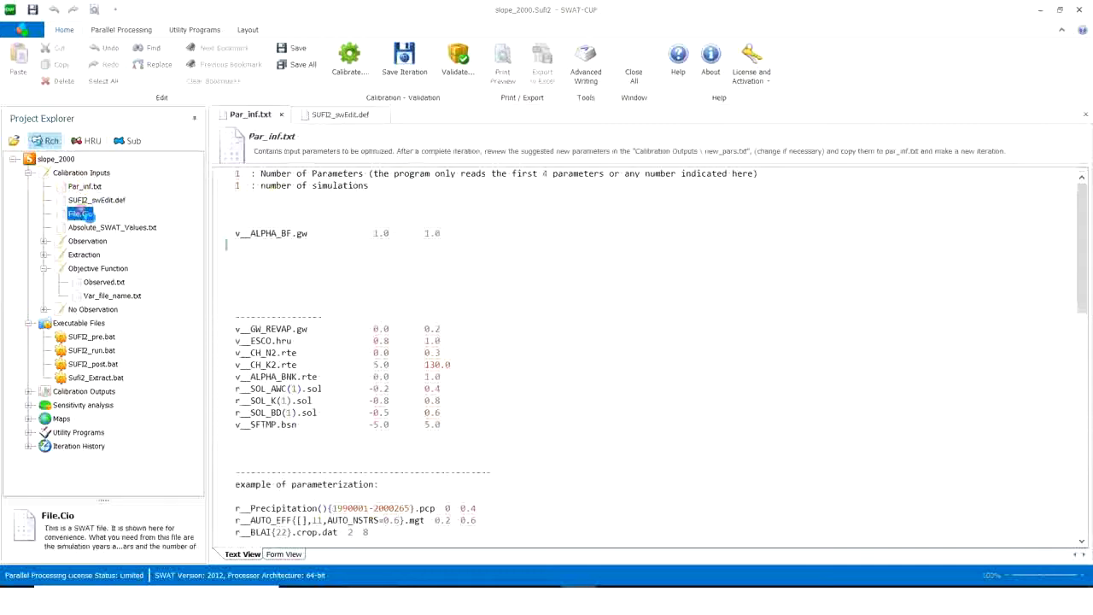
{"action": "double_click", "coordinate": [80, 214]}
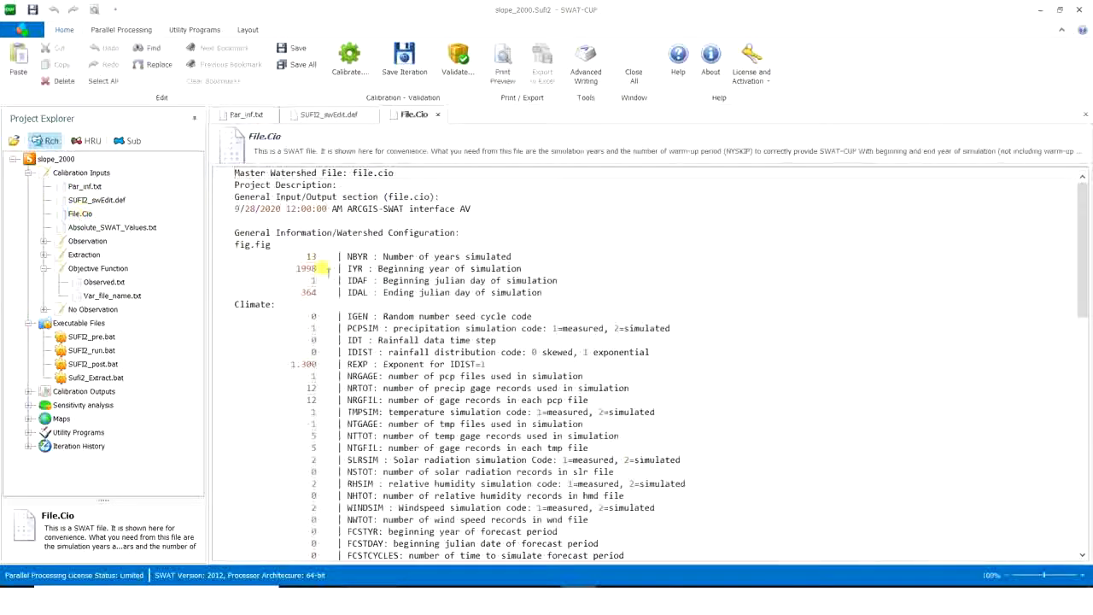
{"action": "scroll", "coordinate": [313, 290], "scroll_direction": "down", "scroll_amount": 5}
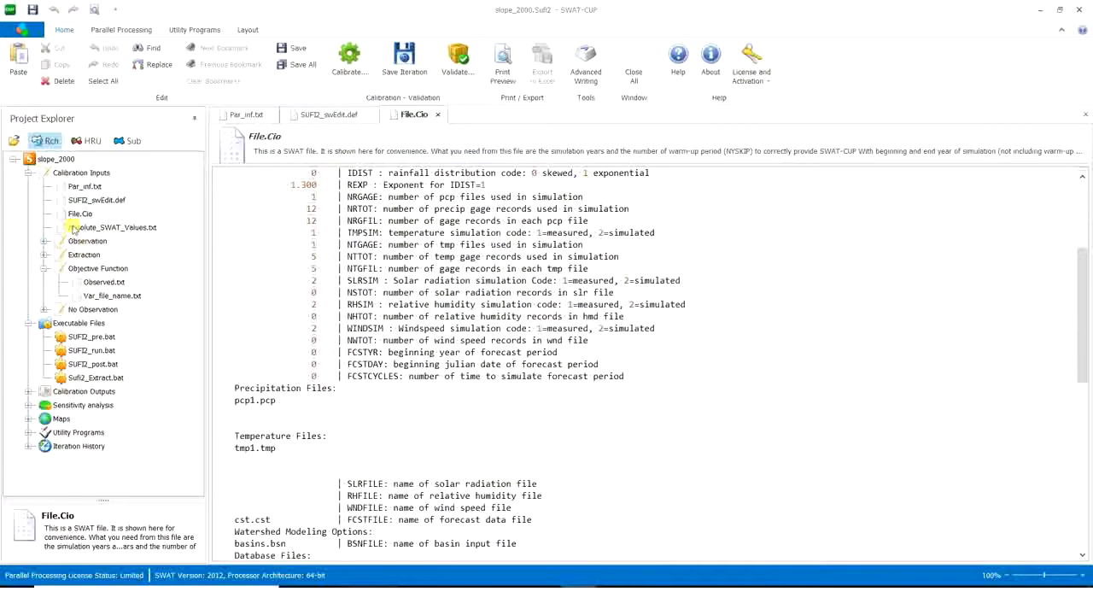
{"action": "double_click", "coordinate": [73, 228]}
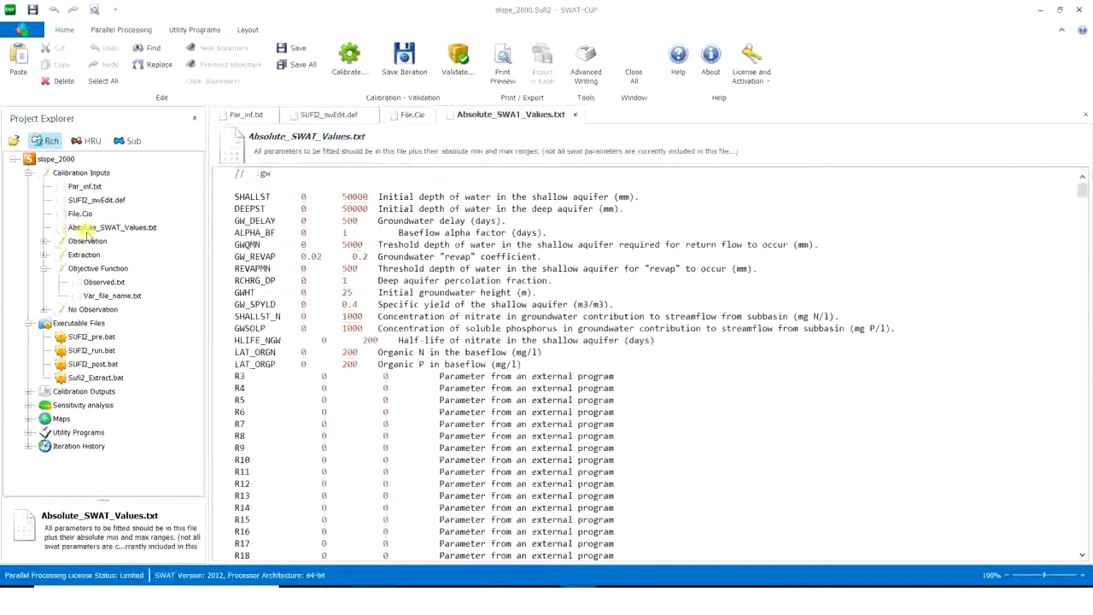
- Open Observed_rch.txt and review its observed flow data rows
{"action": "left_click", "coordinate": [42, 243]}
{"action": "left_click", "coordinate": [67, 245]}
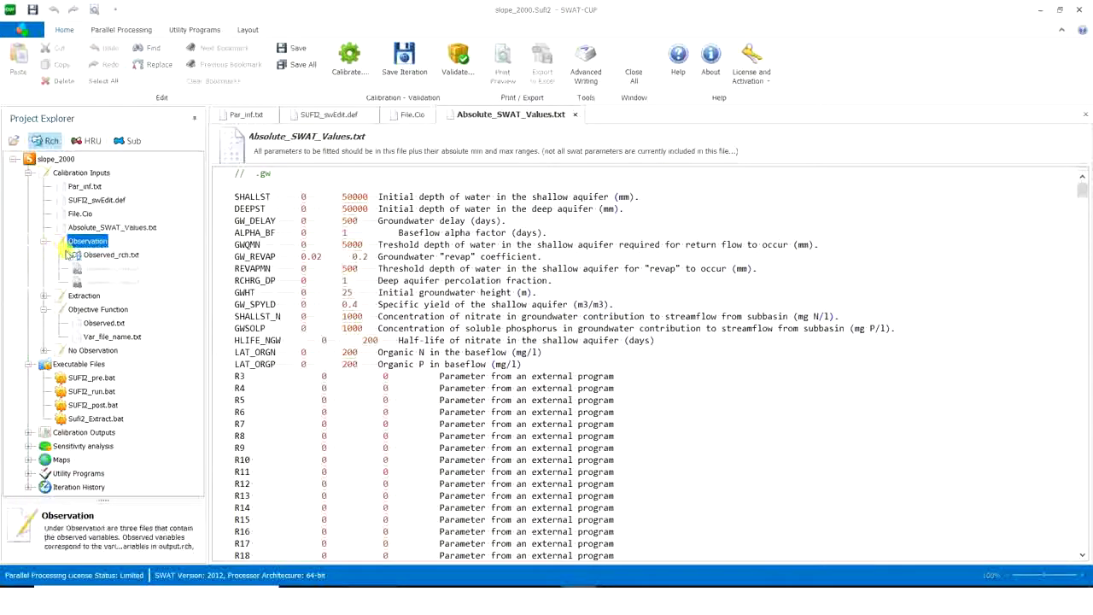
{"action": "double_click", "coordinate": [77, 255]}
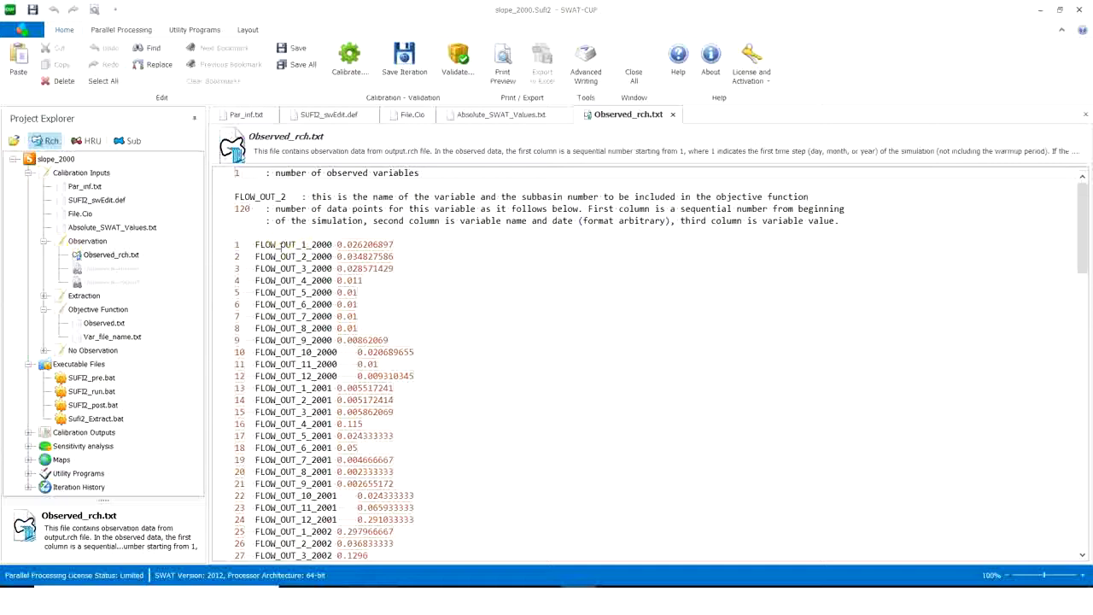
{"action": "left_click_drag", "start_coordinate": [236, 245], "coordinate": [367, 543]}
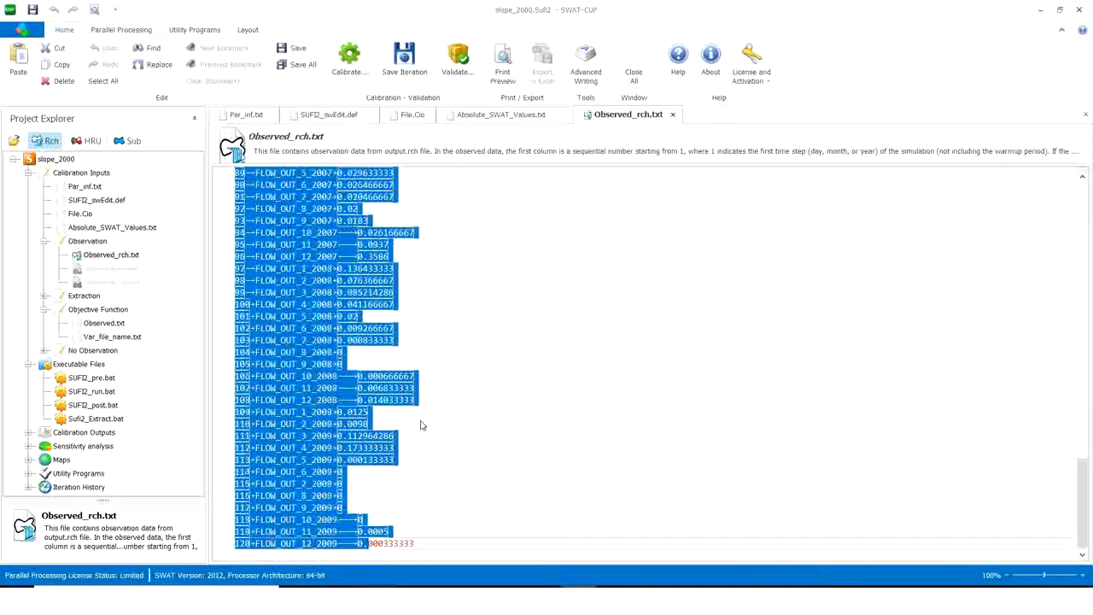
{"action": "scroll", "coordinate": [420, 424], "scroll_direction": "up", "scroll_amount": 20}
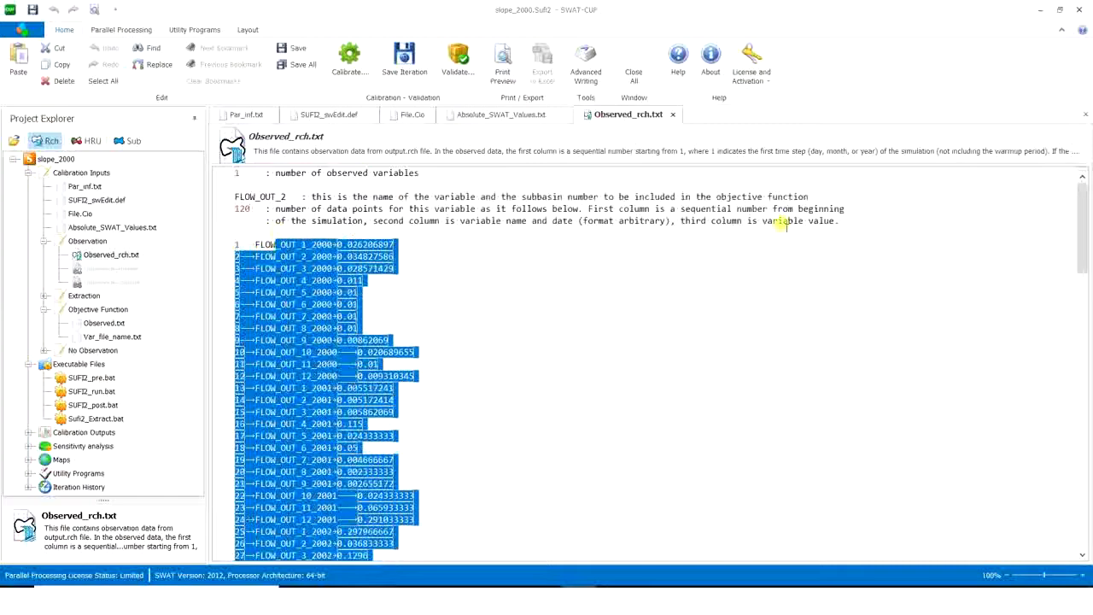
{"action": "left_click_drag", "start_coordinate": [1082, 214], "coordinate": [1014, 163]}
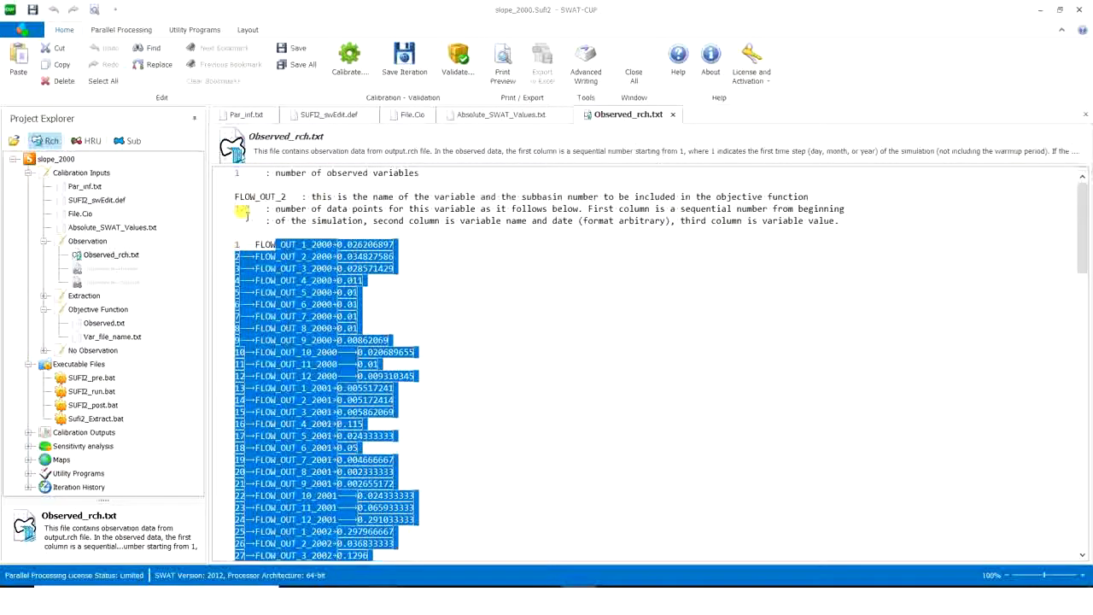
{"action": "left_click_drag", "start_coordinate": [1080, 182], "coordinate": [1048, 186]}
{"action": "left_click", "coordinate": [277, 199]}
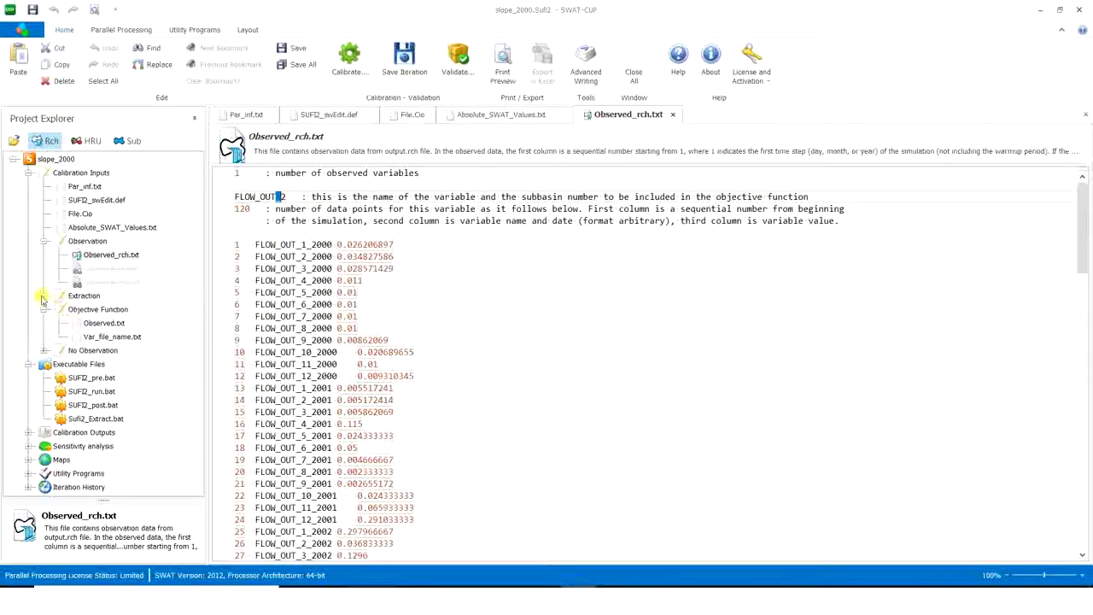
- Open Var_file_rch.txt and SUFI2_extract_rch.def from the Extraction group
{"action": "left_click", "coordinate": [44, 296]}
{"action": "double_click", "coordinate": [102, 310]}
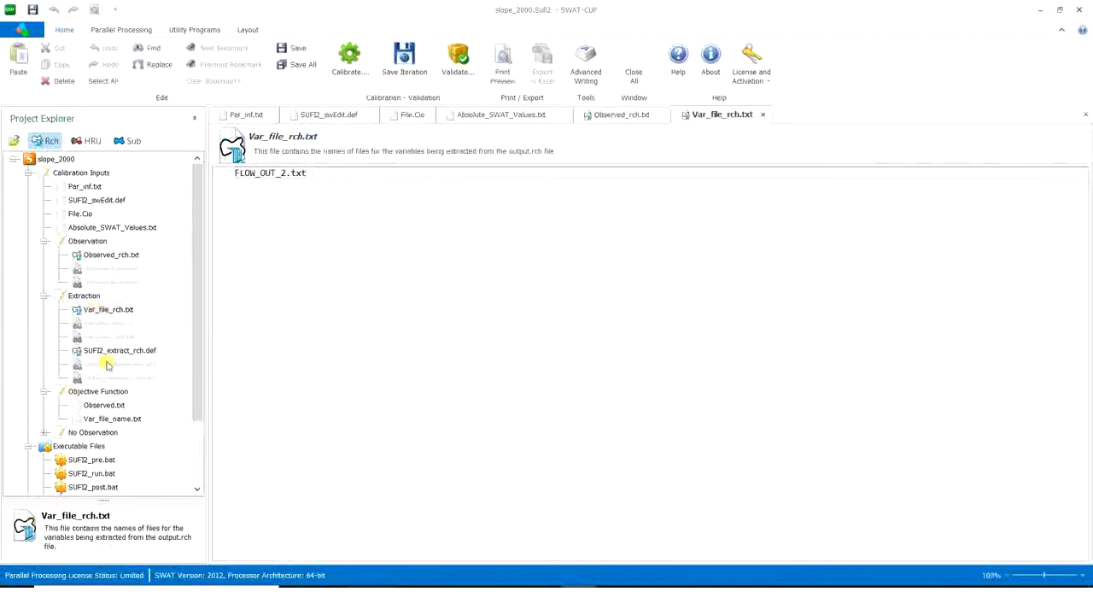
{"action": "double_click", "coordinate": [107, 350]}
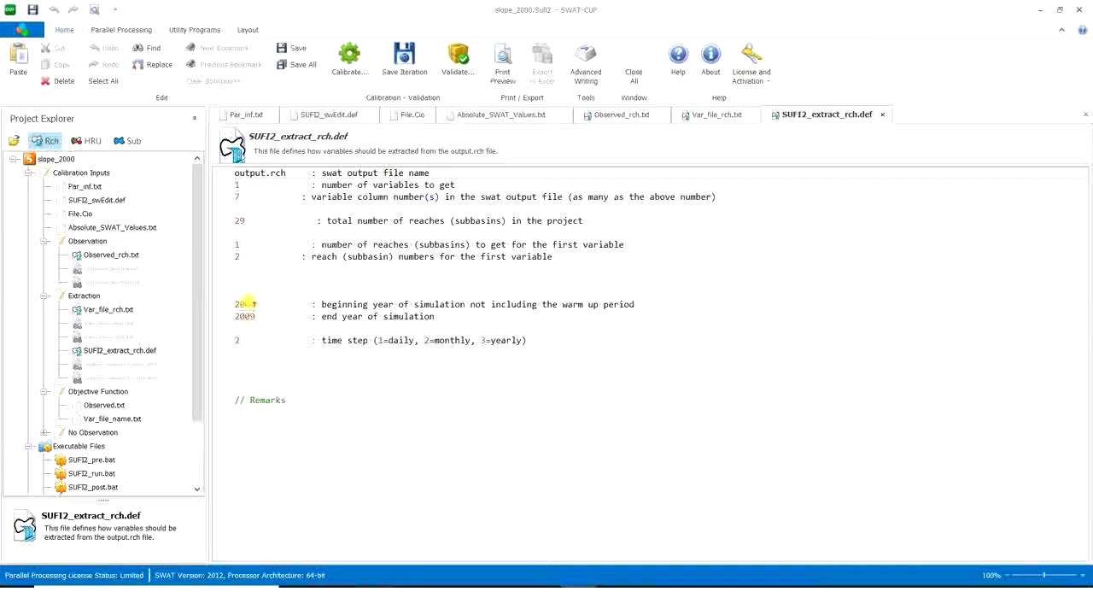
{"action": "left_click_drag", "start_coordinate": [255, 304], "coordinate": [240, 317]}
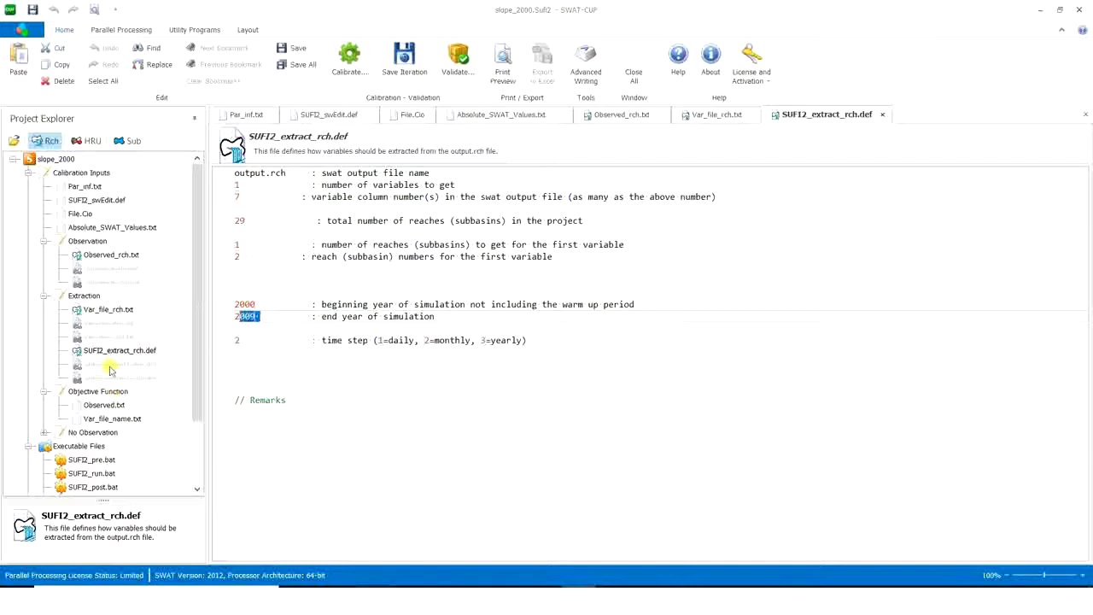
- Open Observed.txt and Var_file_name.txt, which lists FLOW_OUT_2.txt
{"action": "double_click", "coordinate": [103, 404]}
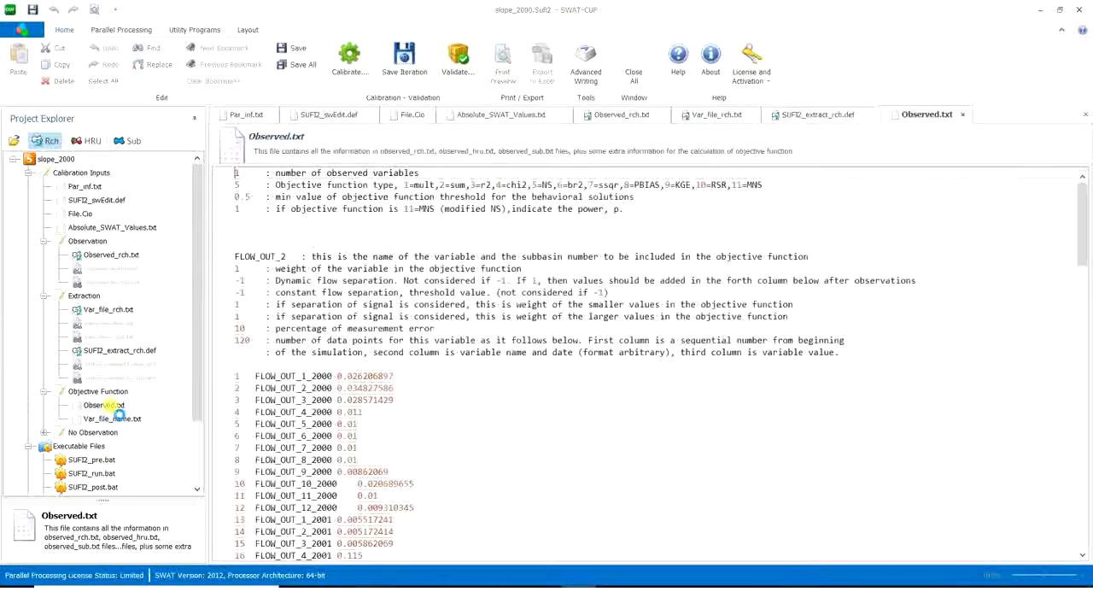
{"action": "scroll", "coordinate": [242, 324], "scroll_direction": "down", "scroll_amount": 5}
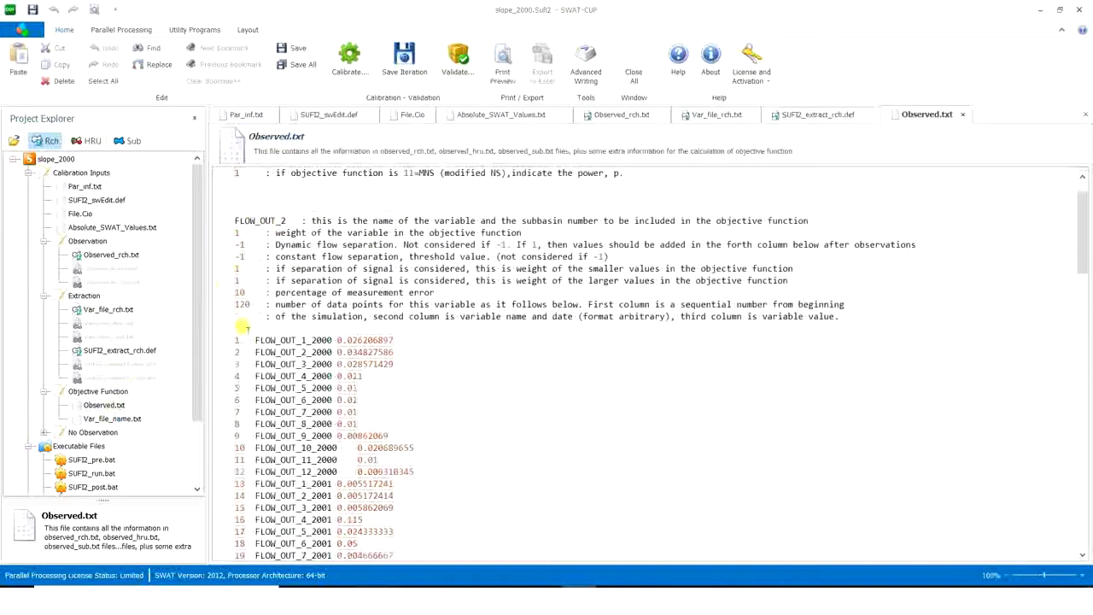
{"action": "scroll", "coordinate": [241, 324], "scroll_direction": "down", "scroll_amount": 20}
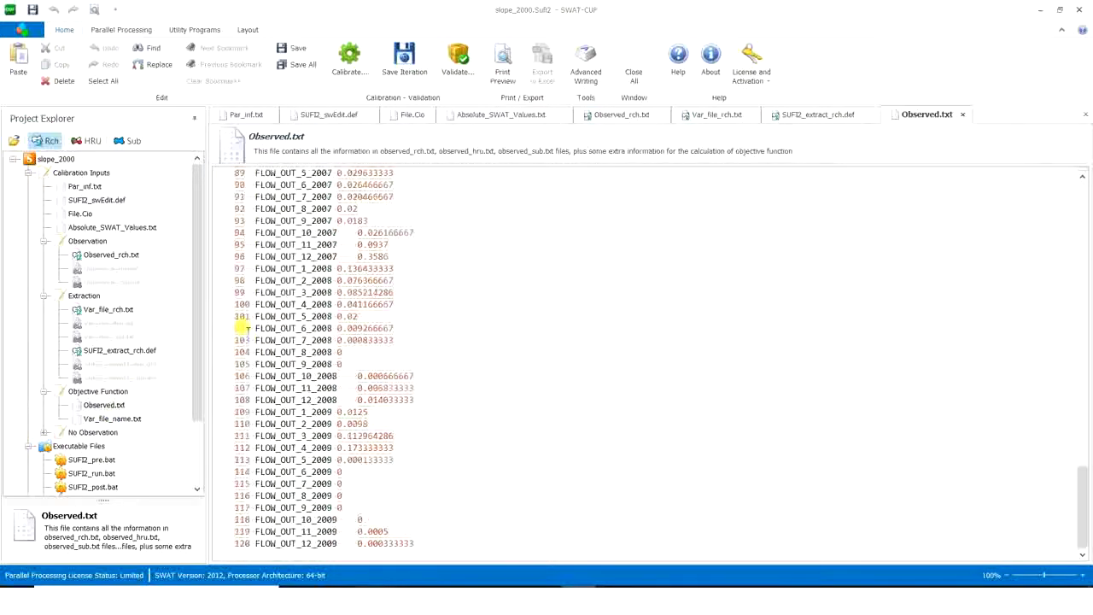
{"action": "double_click", "coordinate": [103, 418]}
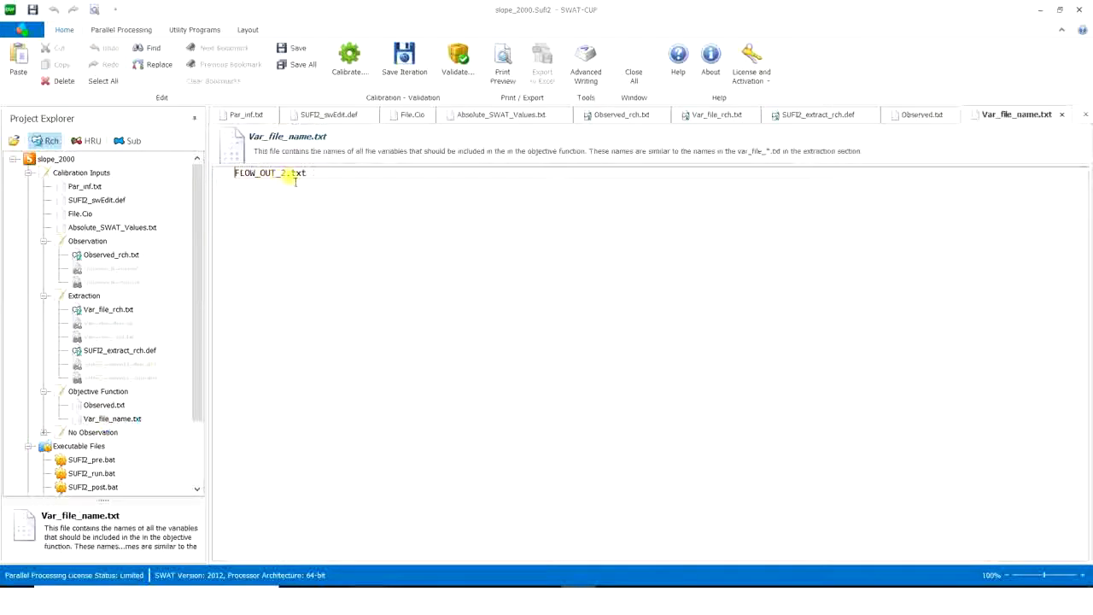
{"action": "scroll", "coordinate": [124, 426], "scroll_direction": "down", "scroll_amount": 2}
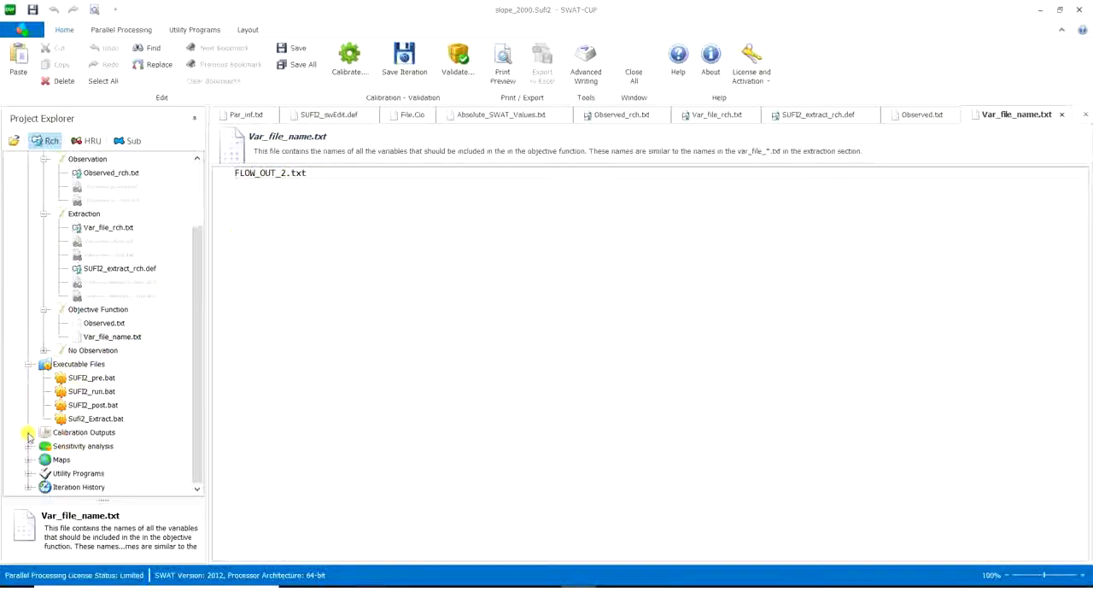
{"action": "scroll", "coordinate": [60, 384], "scroll_direction": "up", "scroll_amount": 2}
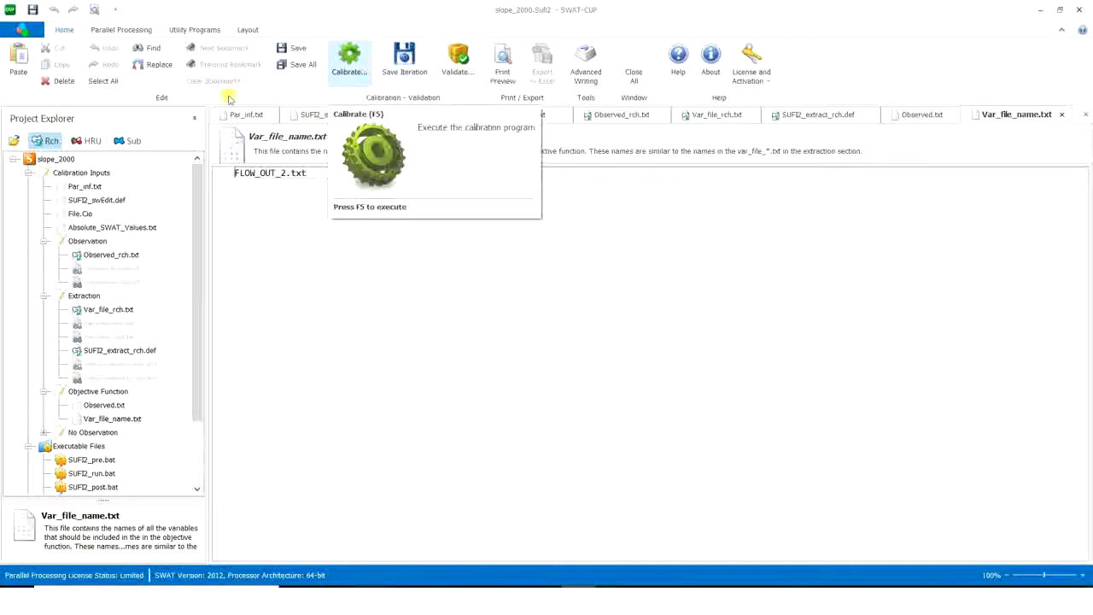
- Close all open files and run Calibrate with Execute all
{"action": "left_click", "coordinate": [645, 67]}
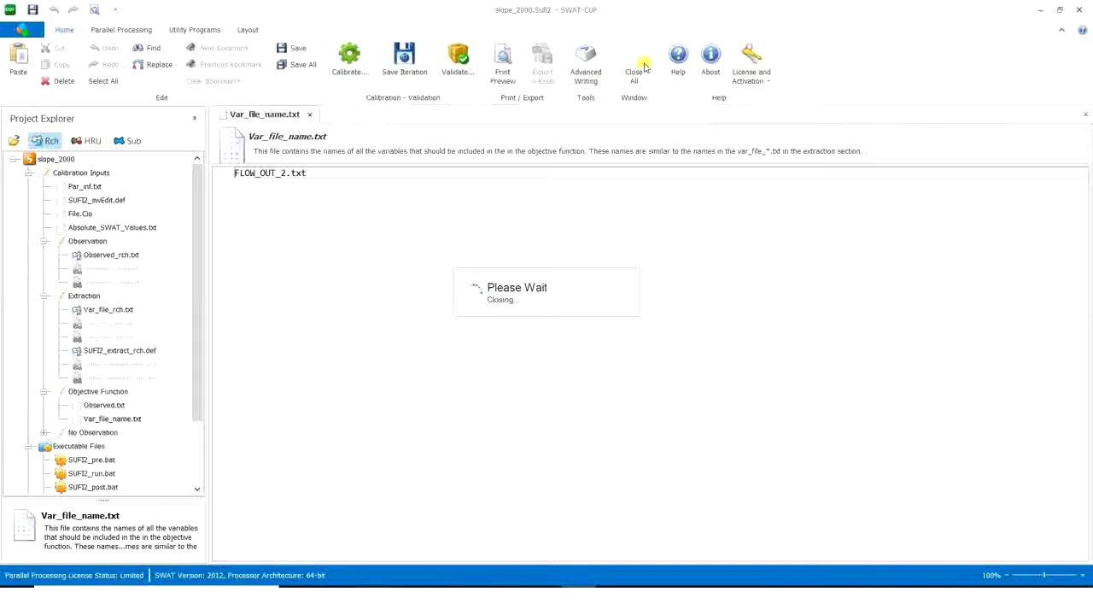
{"action": "left_click", "coordinate": [346, 66]}
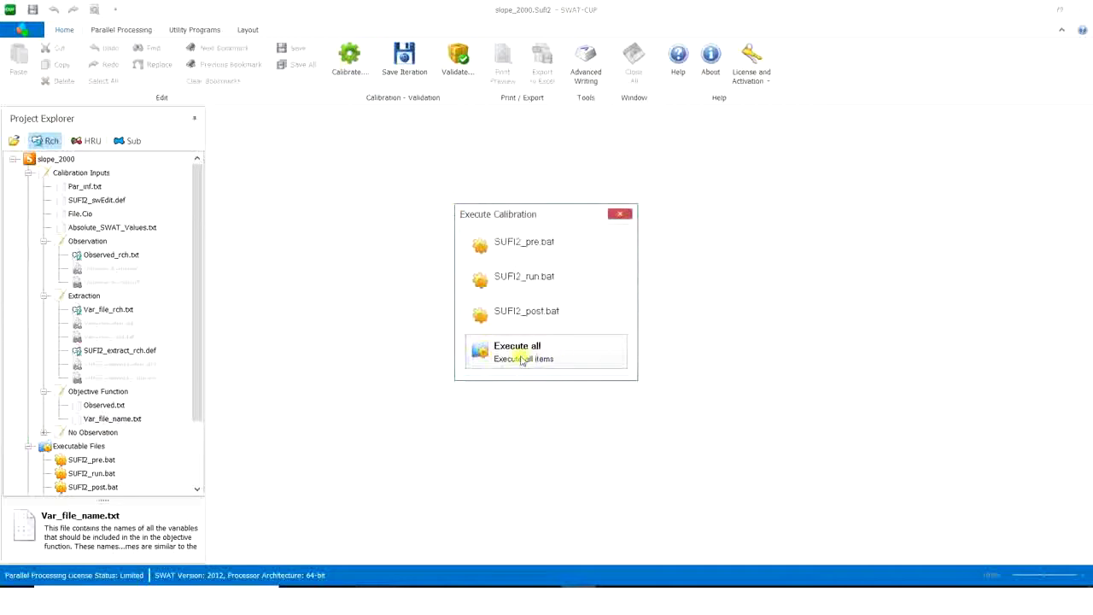
{"action": "left_click", "coordinate": [521, 359]}
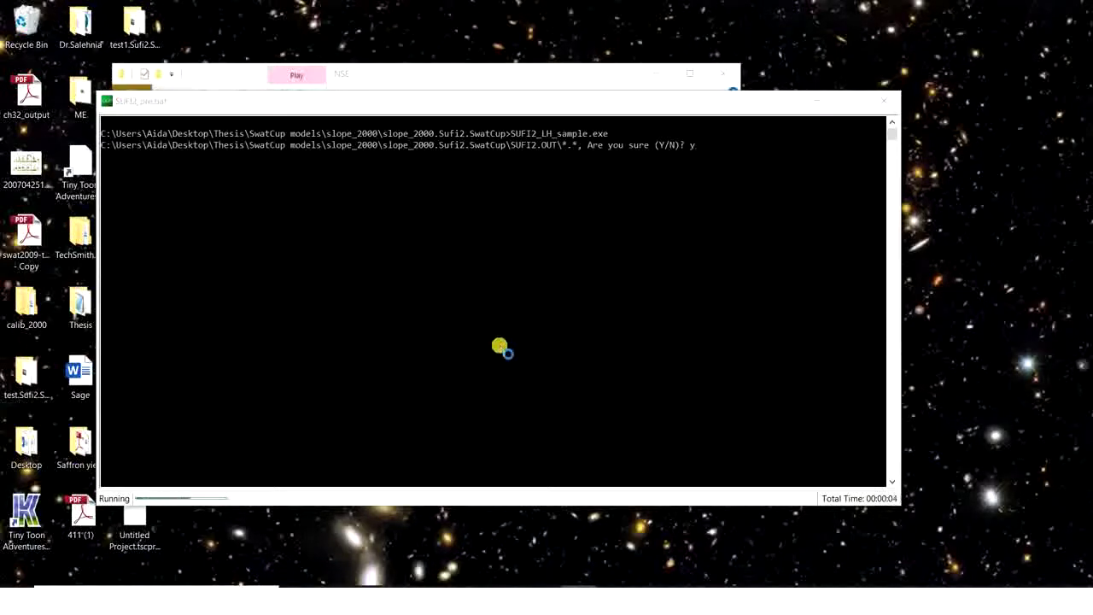
- Confirm clearing old outputs, run SUFI2_run.bat to completion, and close the finished console
{"action": "key", "text": "Return"}
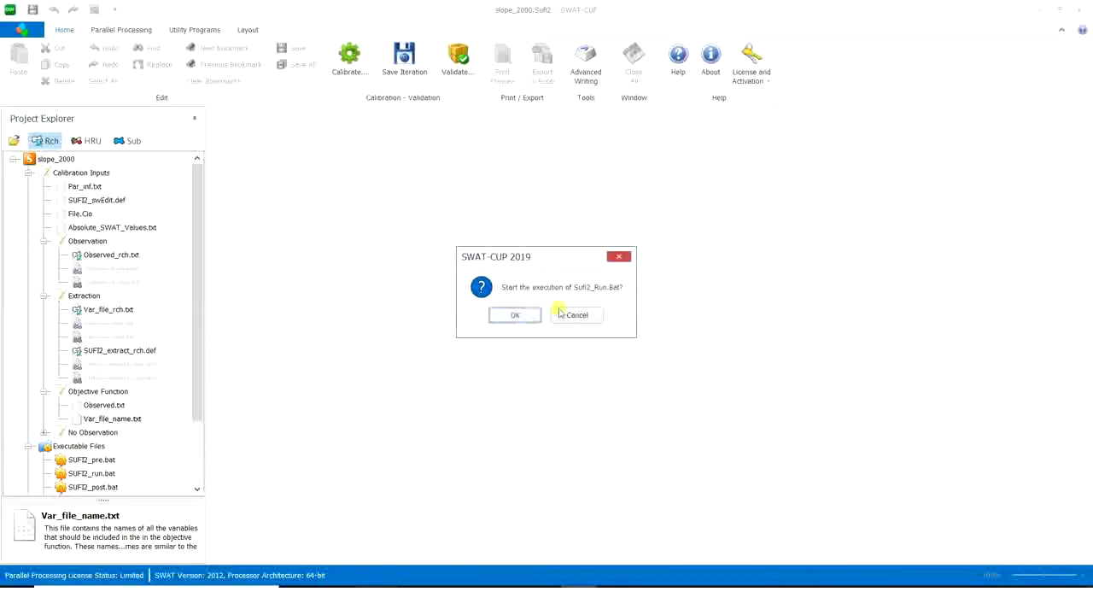
{"action": "left_click", "coordinate": [527, 319]}
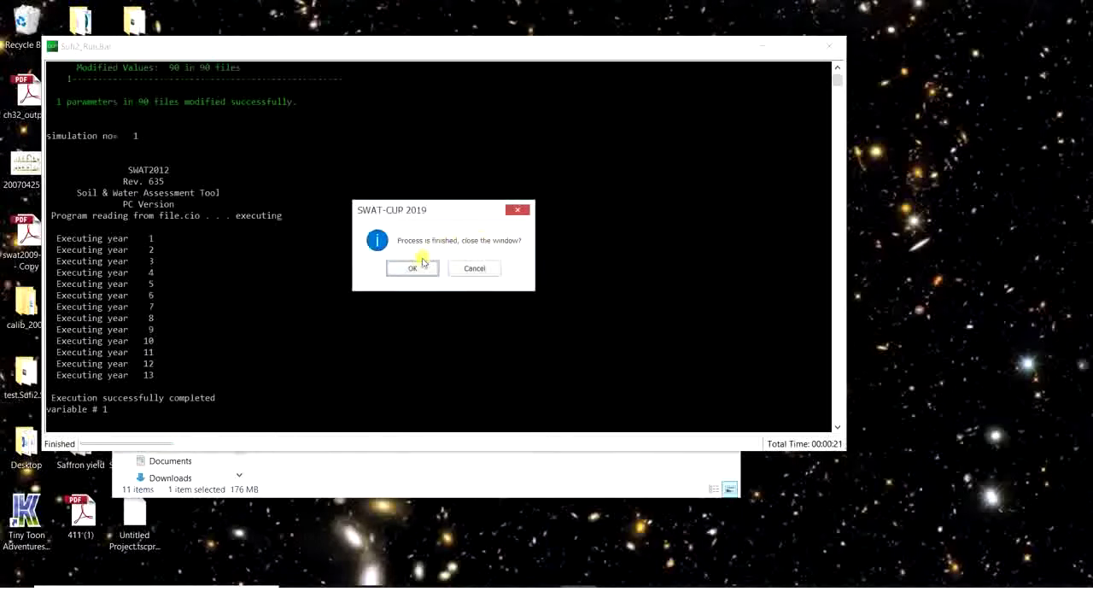
{"action": "left_click", "coordinate": [432, 270]}
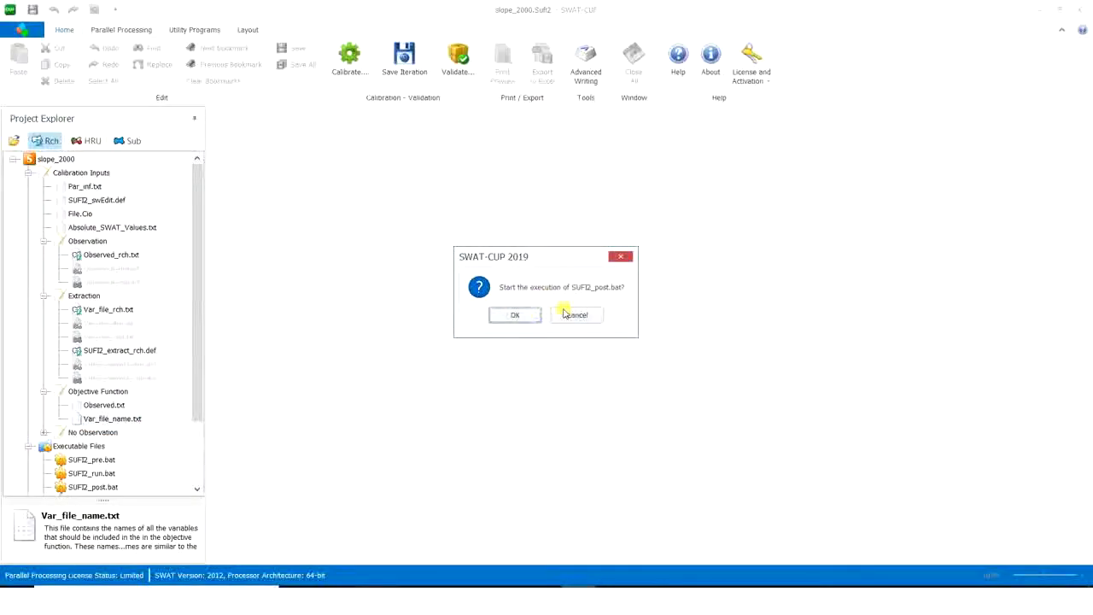
- Run SUFI2_post.bat and save the resulting iteration under the name dummy_
{"action": "left_click", "coordinate": [518, 319]}
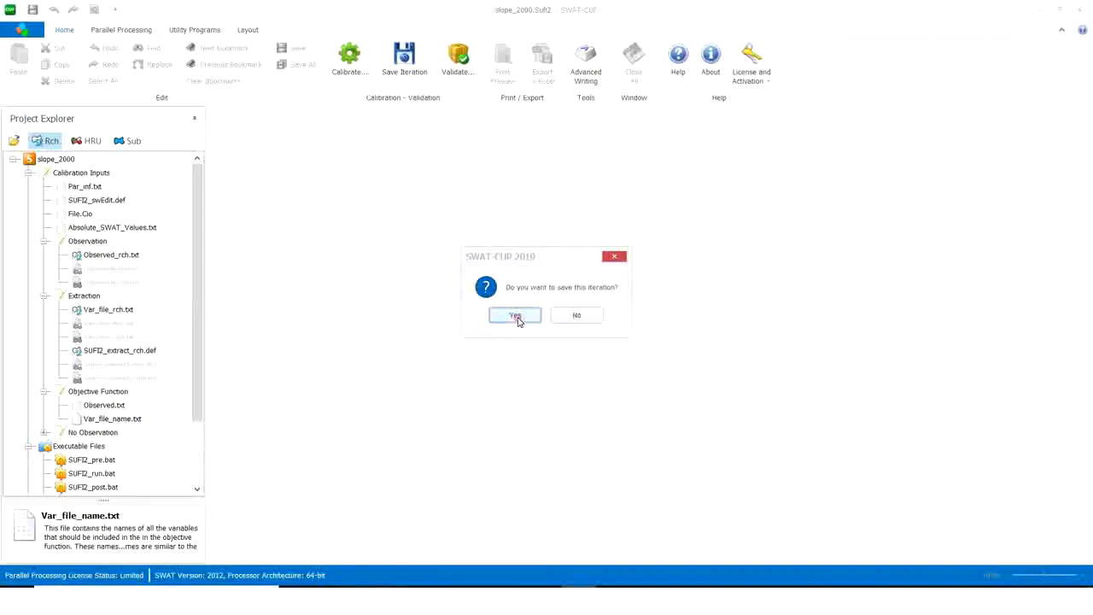
{"action": "type", "text": "dumme"}
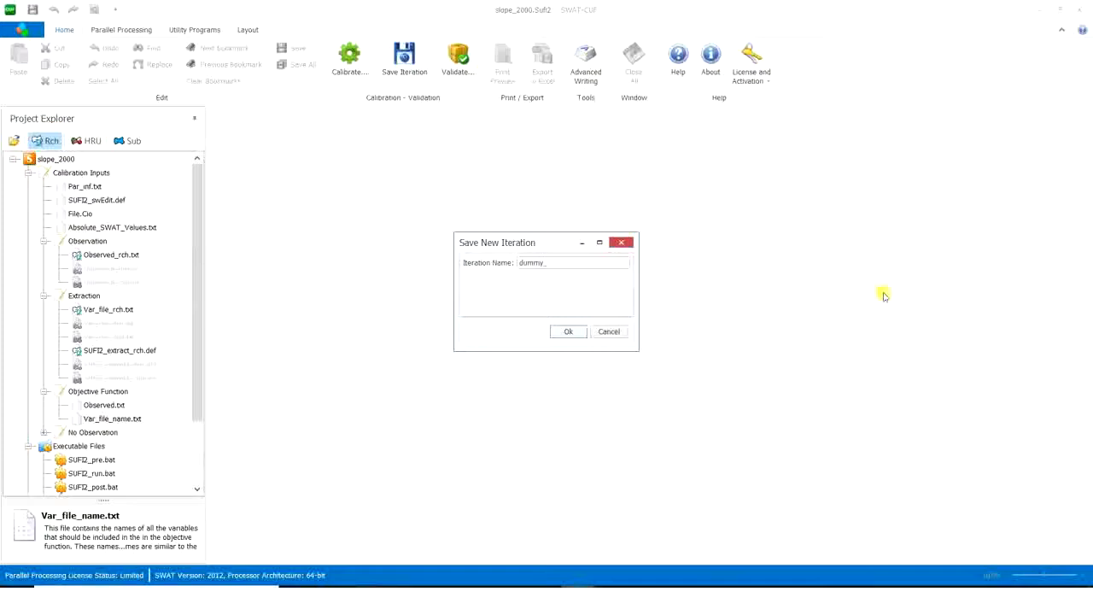
{"action": "left_click", "coordinate": [568, 331]}
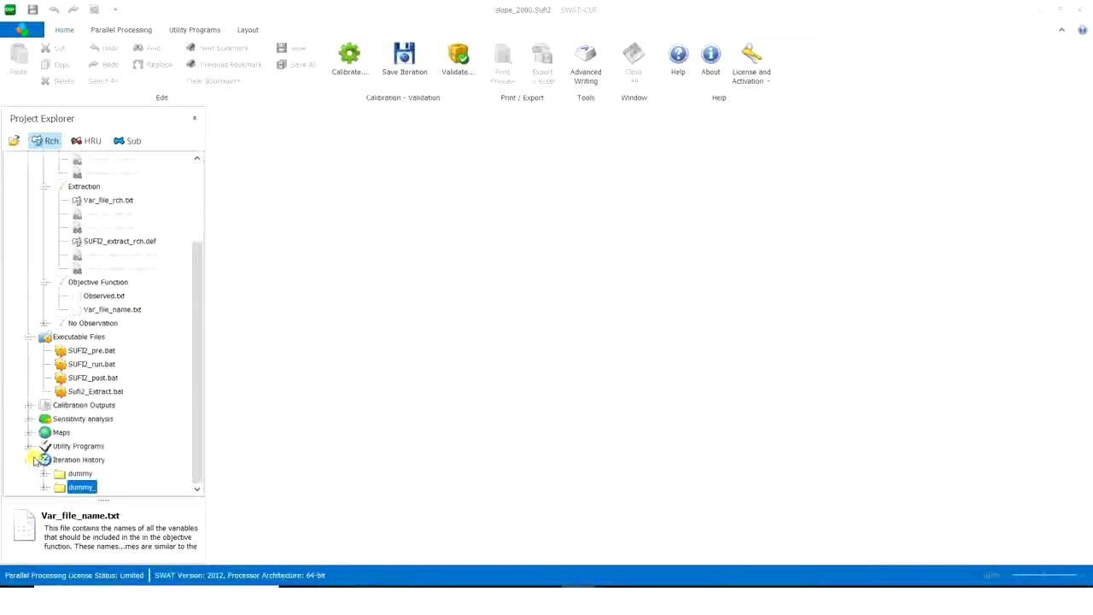
- Expand dummy_ > Calibration Outputs and open the FLOW_OUT_2 95ppu plot
{"action": "left_click", "coordinate": [43, 487]}
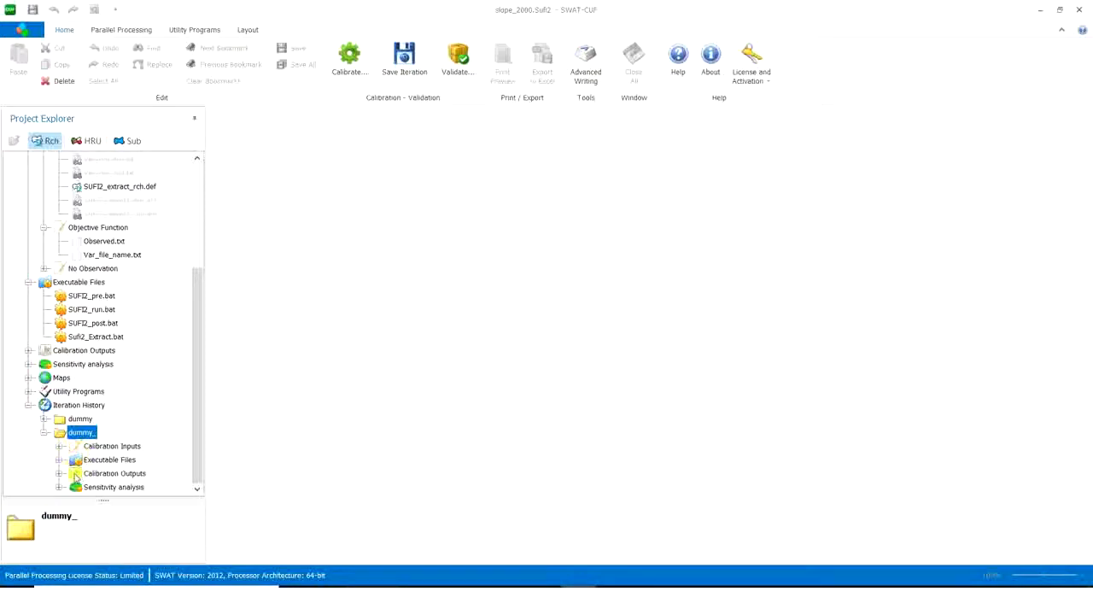
{"action": "left_click", "coordinate": [60, 474]}
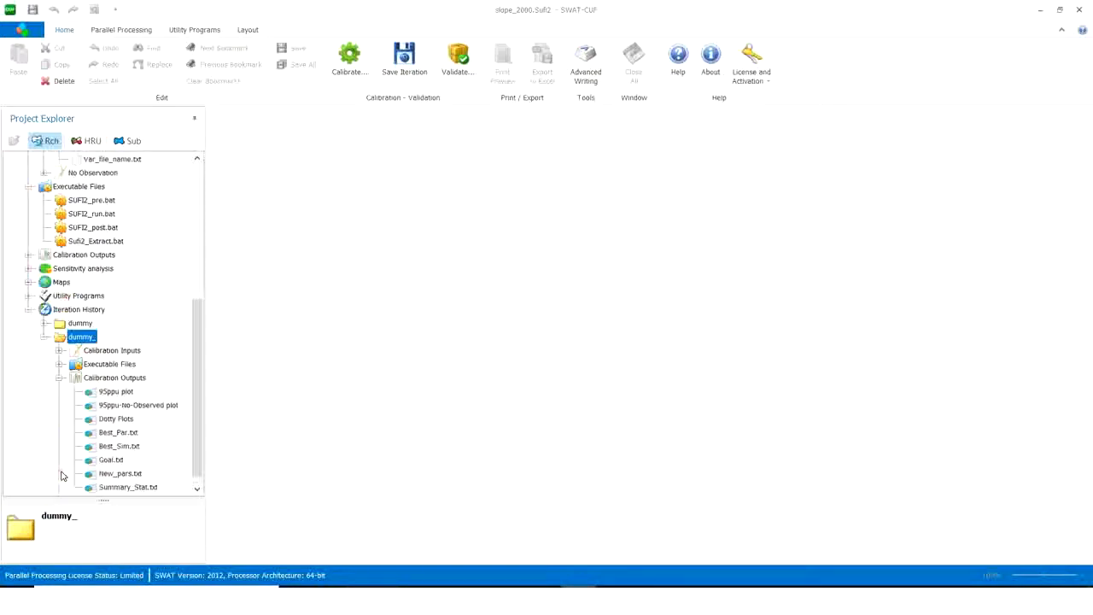
{"action": "double_click", "coordinate": [113, 392]}
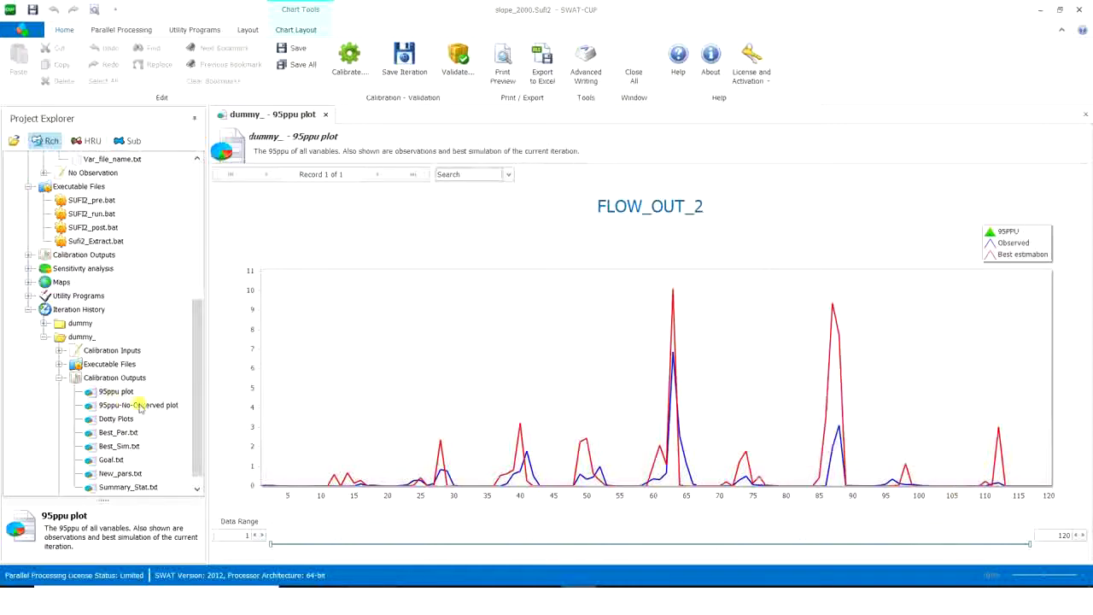
- Review Summary_Stat.txt for FLOW_OUT_2, highlighting the NS value -1.02
{"action": "scroll", "coordinate": [134, 435], "scroll_direction": "down", "scroll_amount": 1}
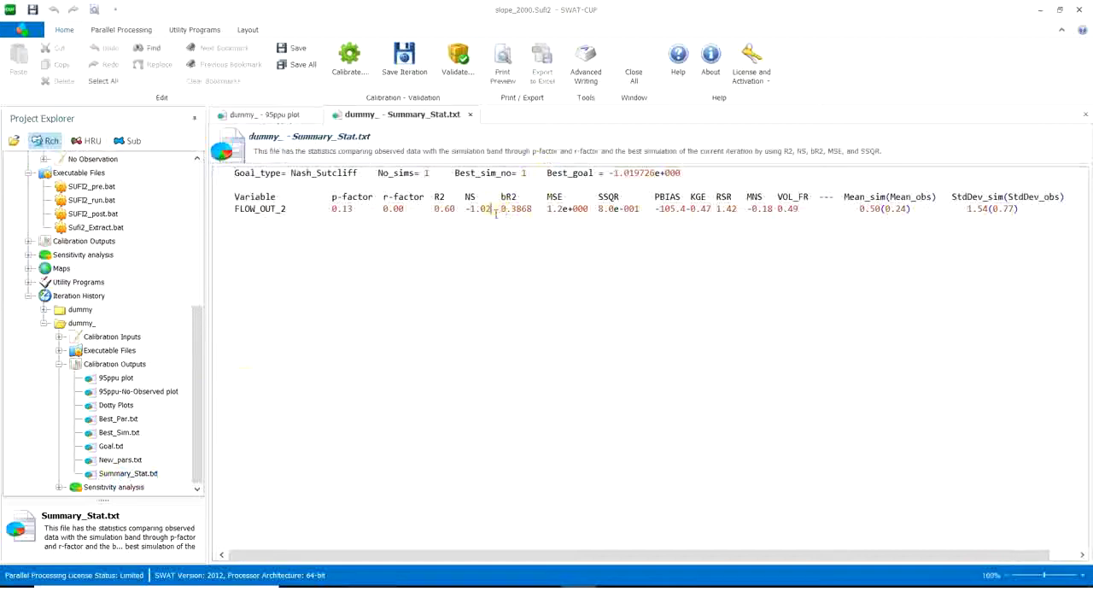
{"action": "left_click_drag", "start_coordinate": [495, 212], "coordinate": [469, 214]}
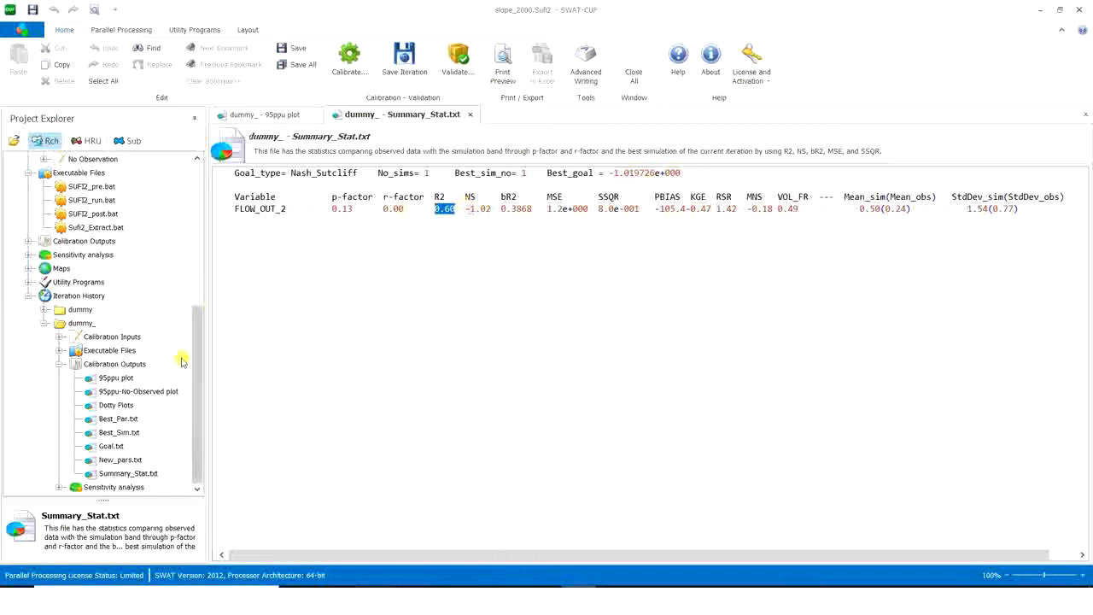
{"action": "scroll", "coordinate": [98, 432], "scroll_direction": "up", "scroll_amount": 7}
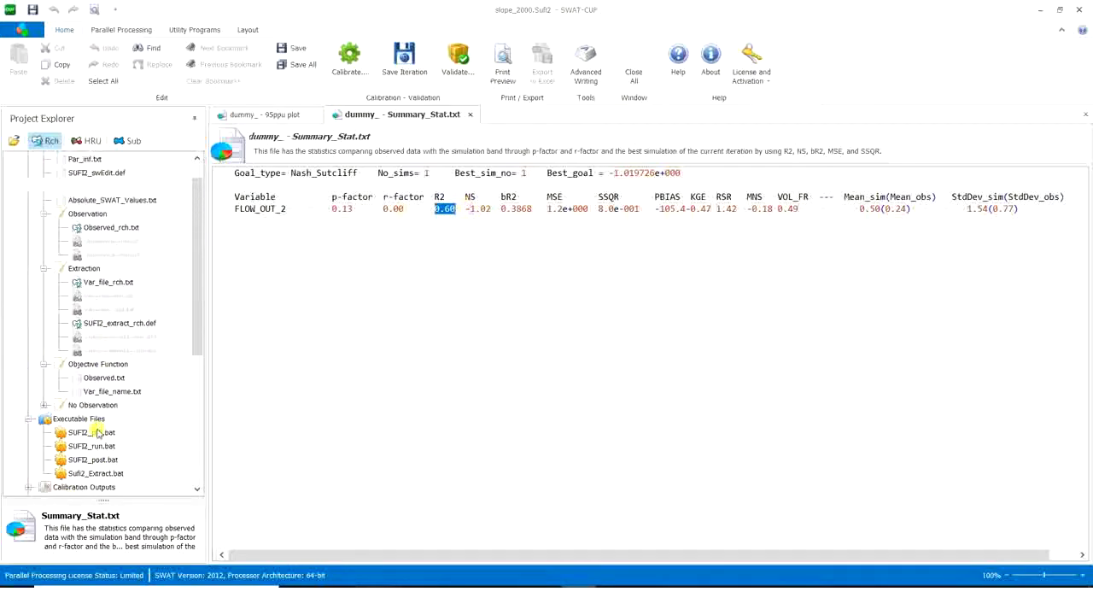
{"action": "left_click", "coordinate": [92, 187]}
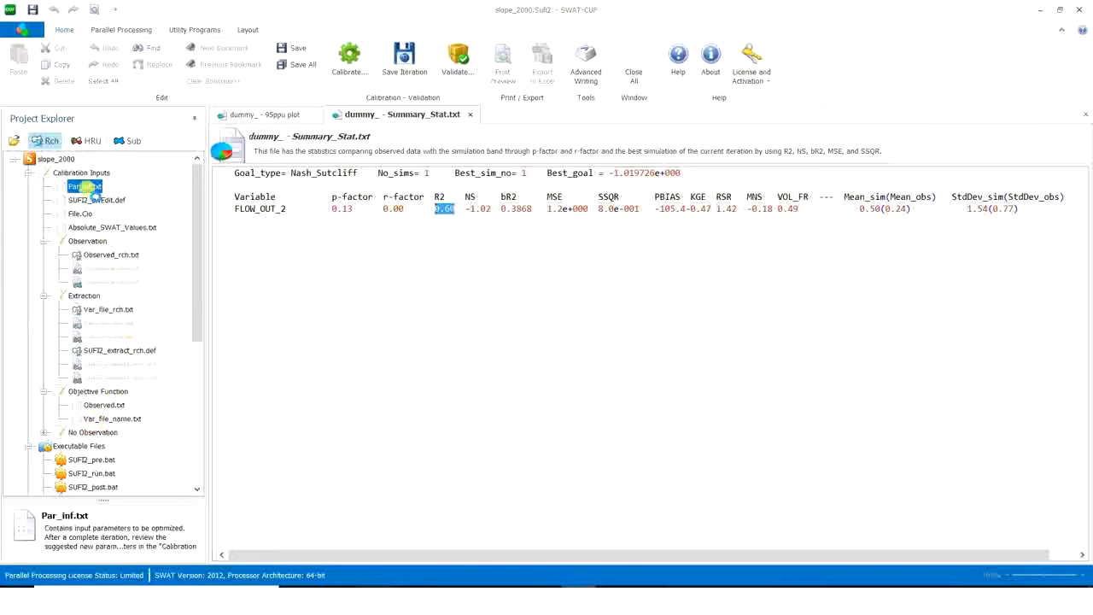
- Open Par_inf.txt as a table showing ALPHA_BF with Replace, min 1, max 1
{"action": "double_click", "coordinate": [89, 188]}
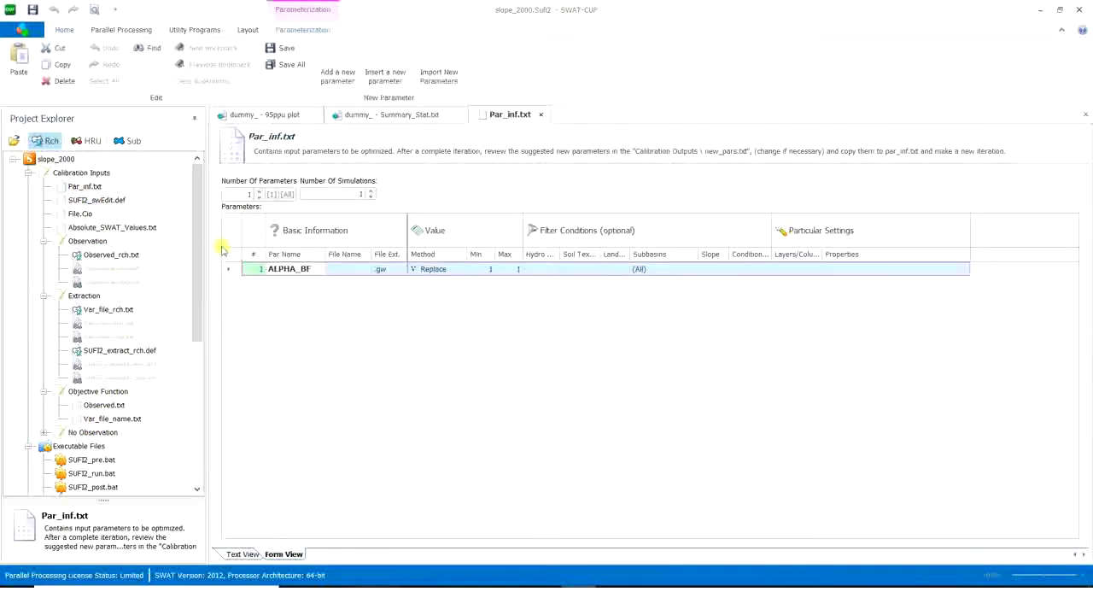